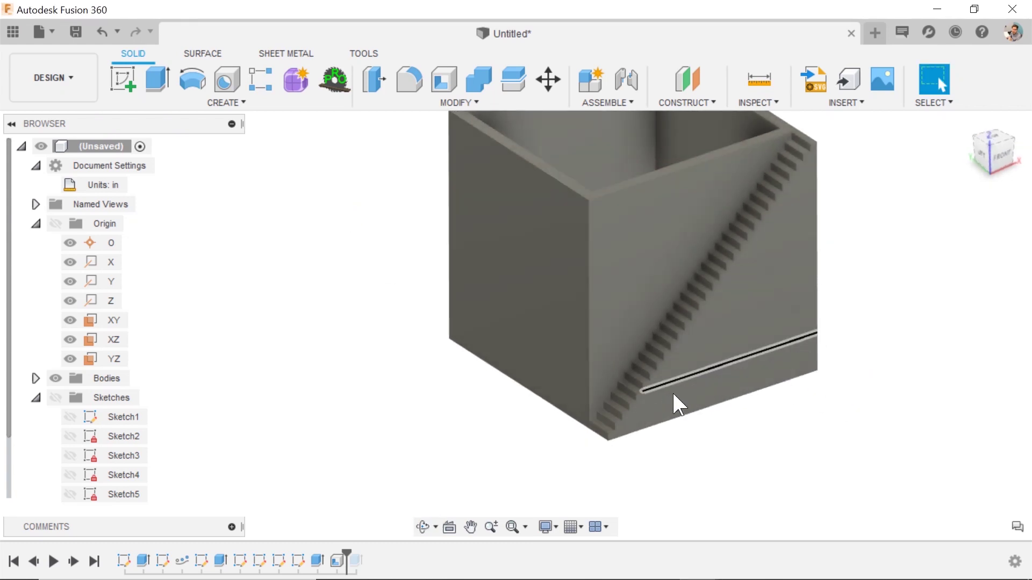
- Fit the whole planter into view and orbit it to inspect another side
scroll(674, 403, up, 5)
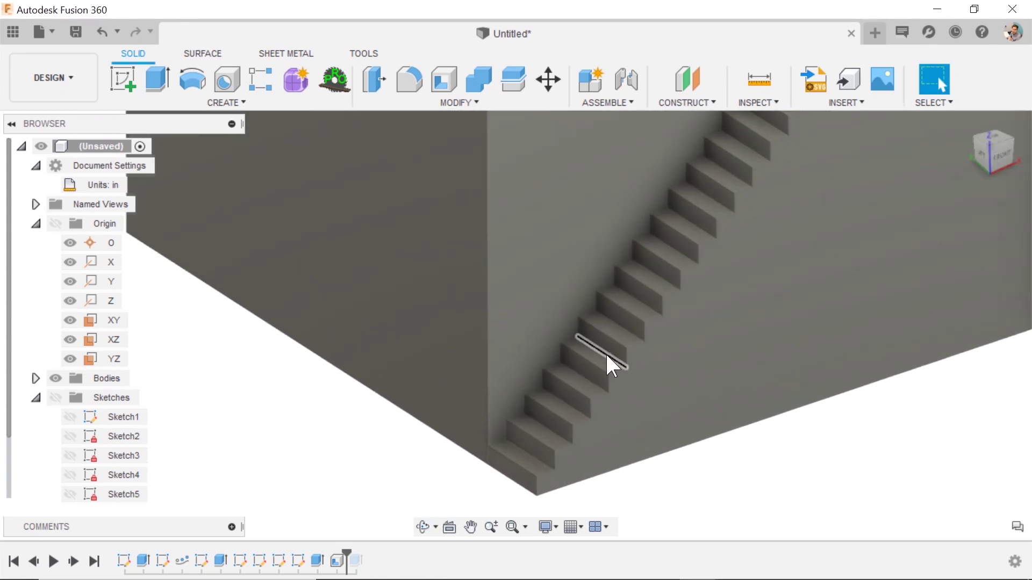
scroll(677, 392, down, 6)
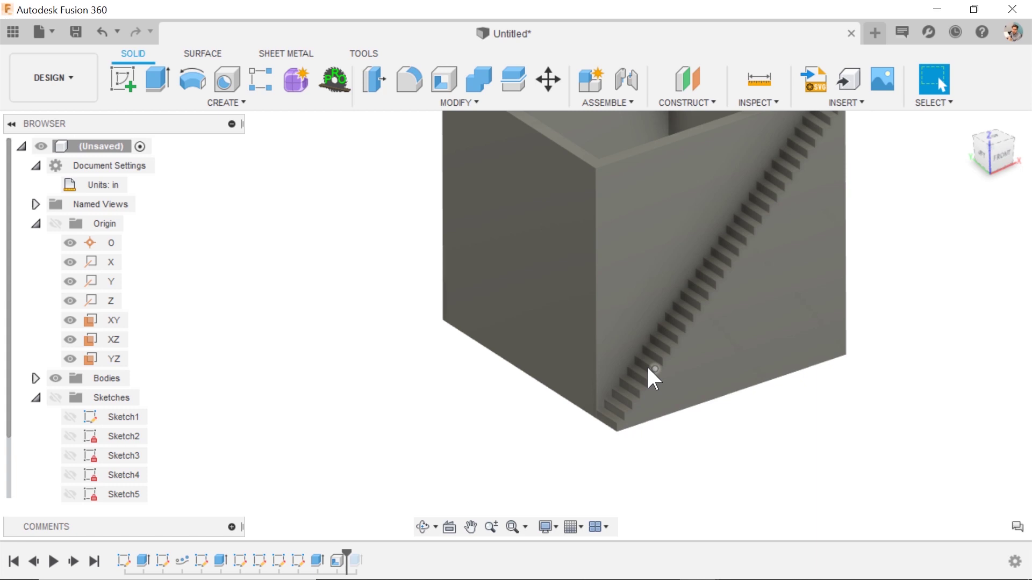
key(F6)
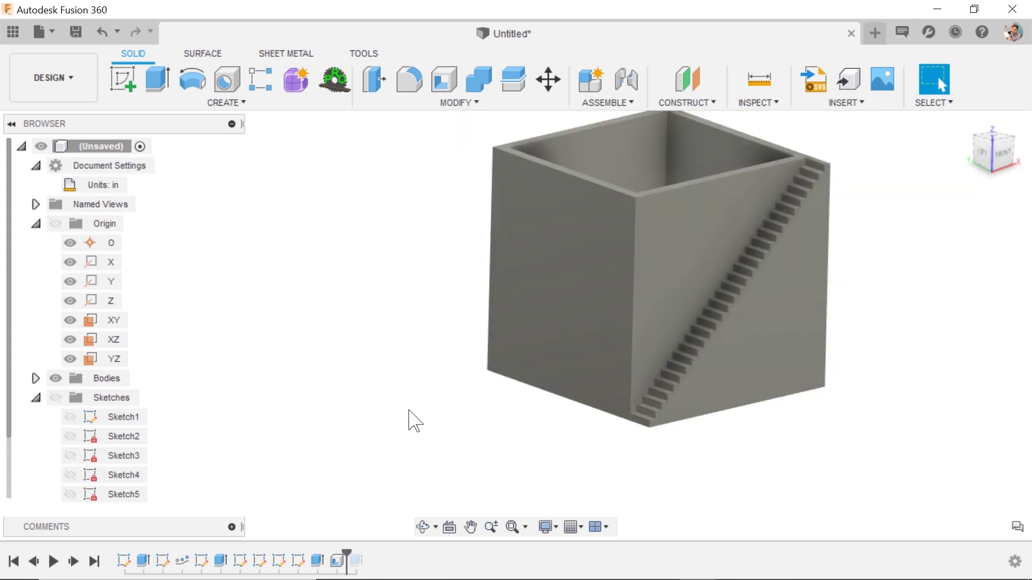
mouse_move(837, 409)
shift+middle_down()
mouse_move(789, 414)
mouse_move(823, 405)
shift+middle_up()
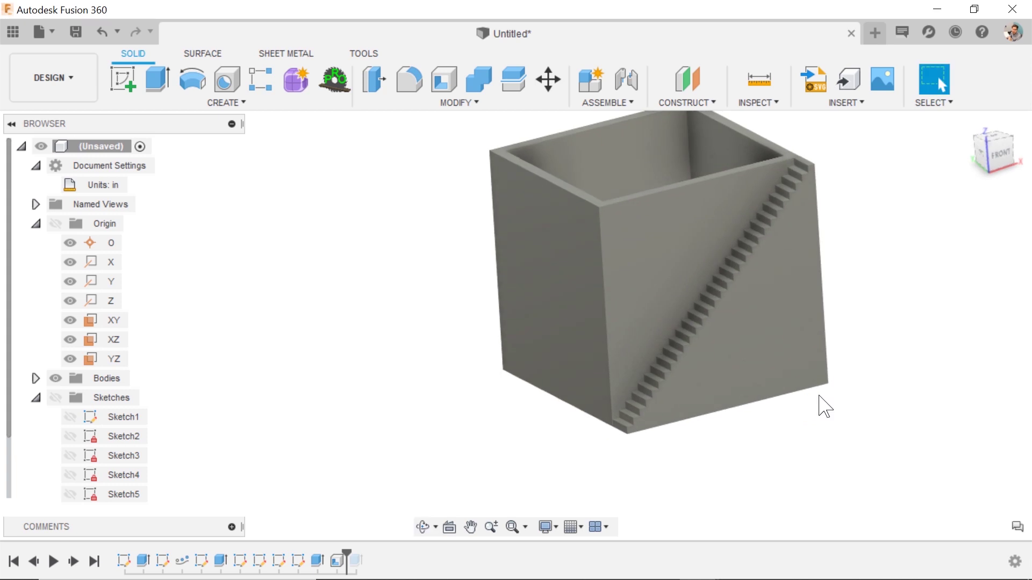
shift+middle_drag(318, 504, 516, 322)
- Check the box's left and right vertical edges from an isometric view, ending near front
click(528, 296)
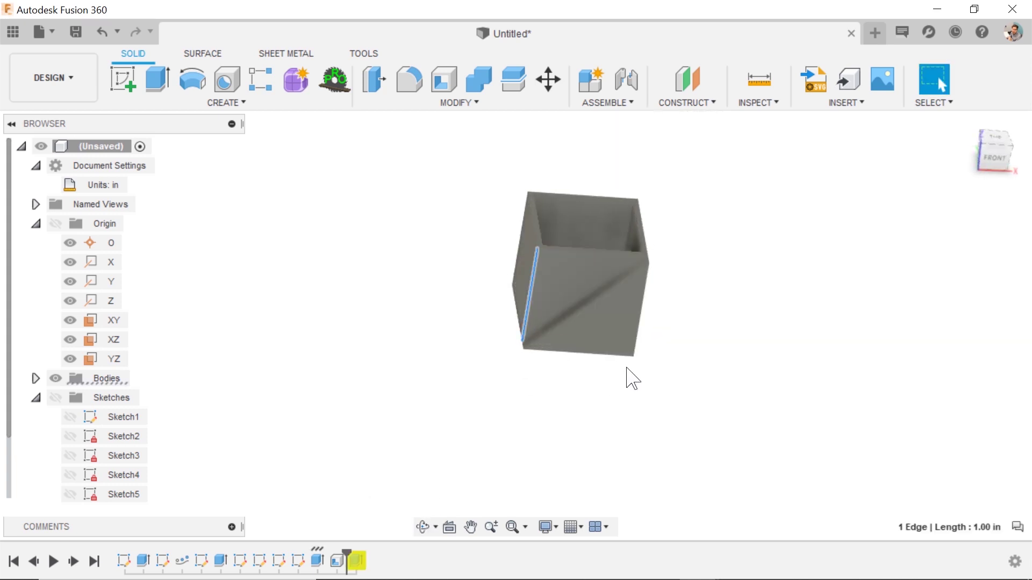
click(675, 396)
shift+middle_drag(675, 396, 599, 380)
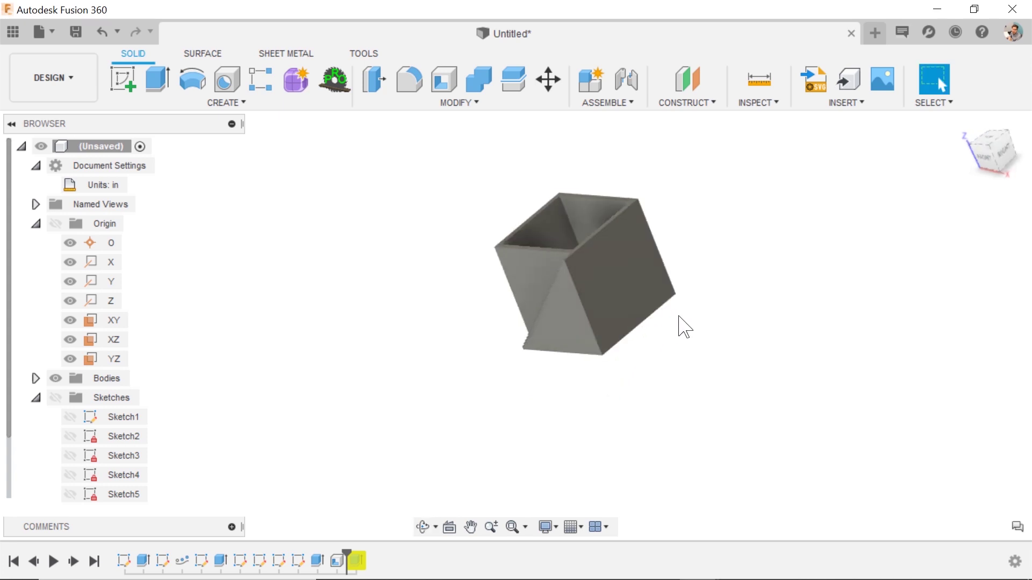
shift+middle_drag(684, 324, 666, 282)
click(665, 299)
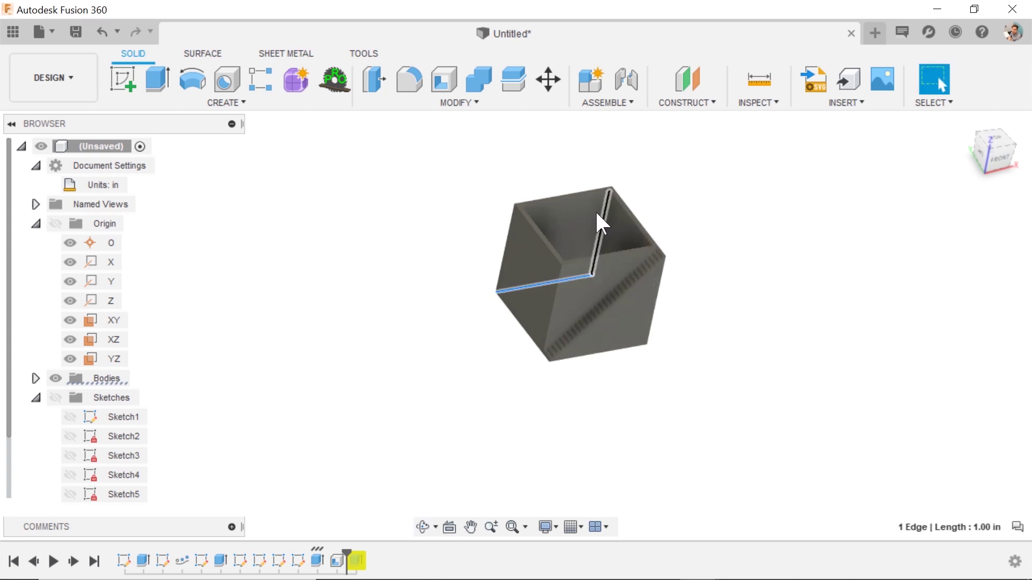
shift+middle_drag(625, 255, 668, 307)
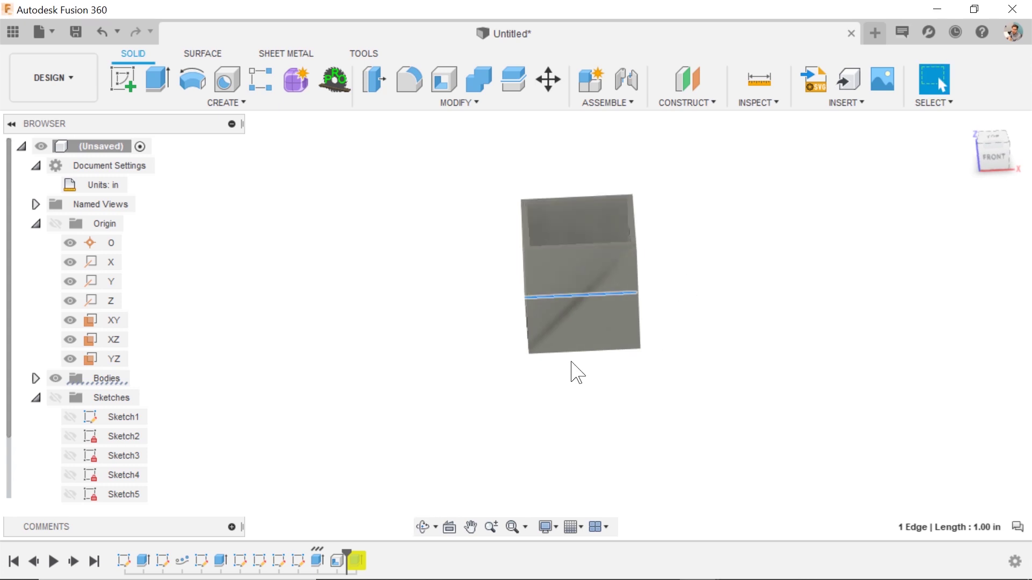
- Edit the thin block's extrude to a Distance of 1/30 in
right_click(143, 560)
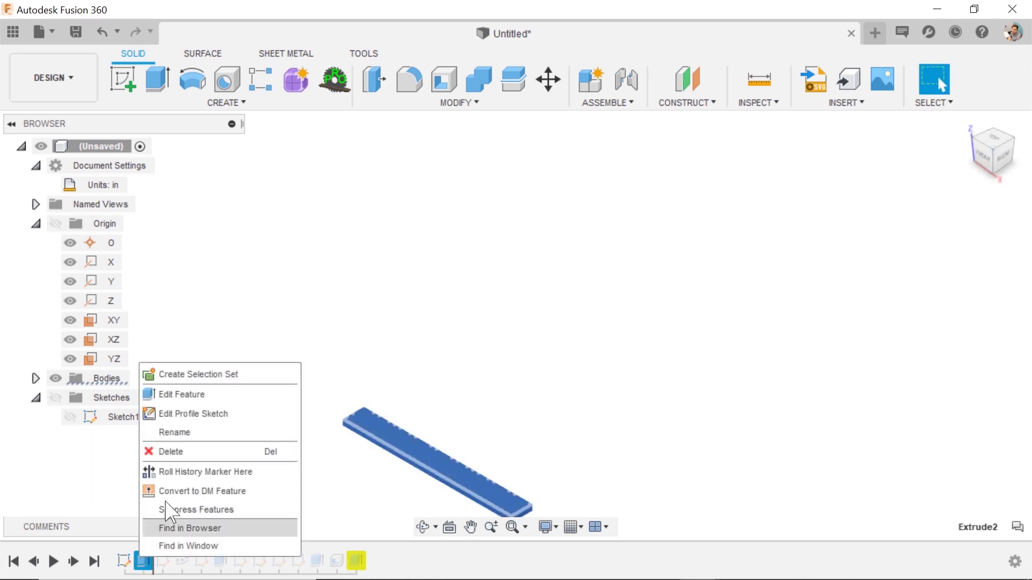
click(189, 394)
scroll(459, 480, up, 1)
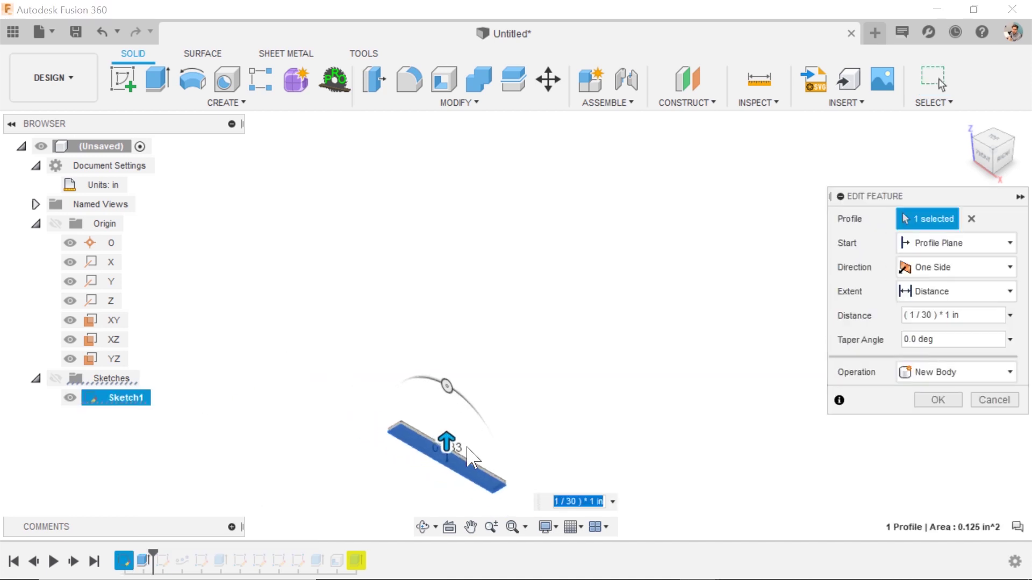
scroll(459, 480, up, 3)
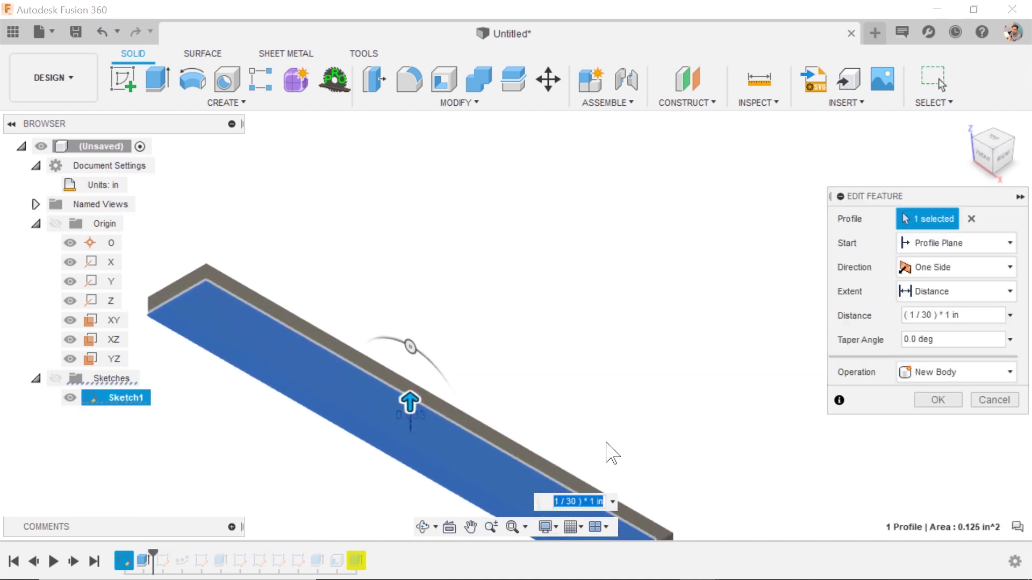
shift+middle_drag(611, 451, 618, 410)
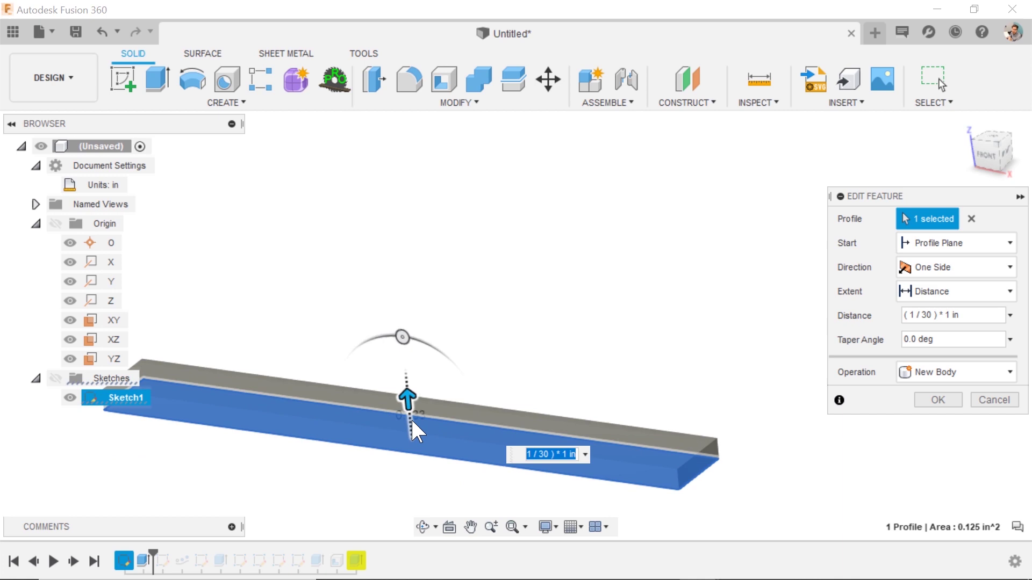
drag(409, 400, 404, 395)
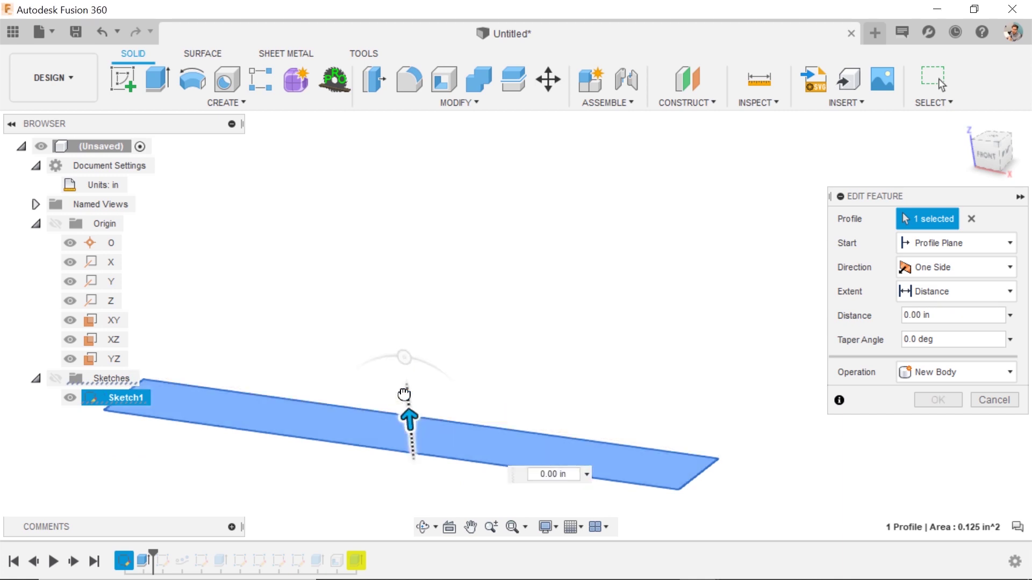
click(946, 291)
click(897, 311)
drag(930, 312, 827, 306)
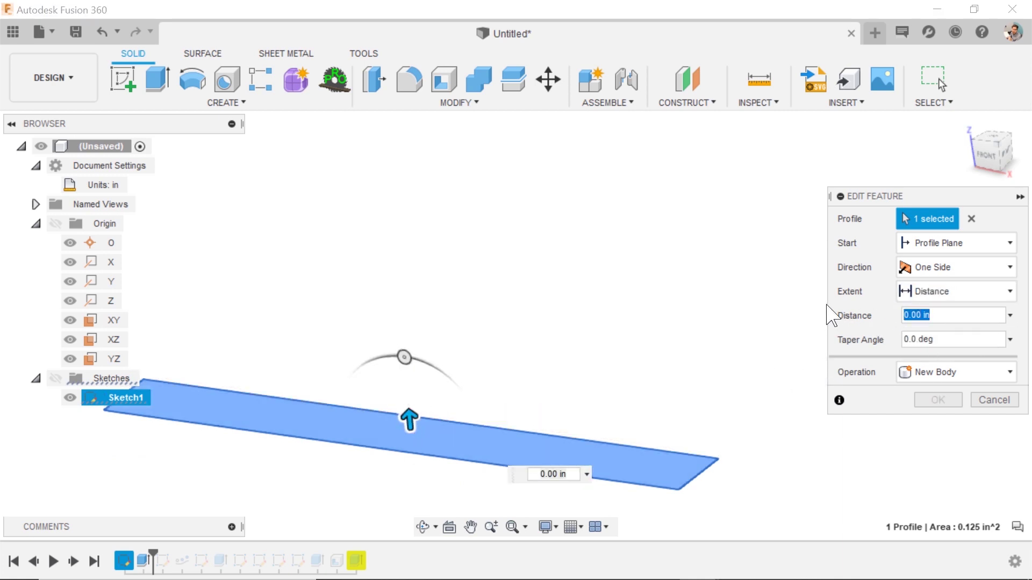
text(1/30)
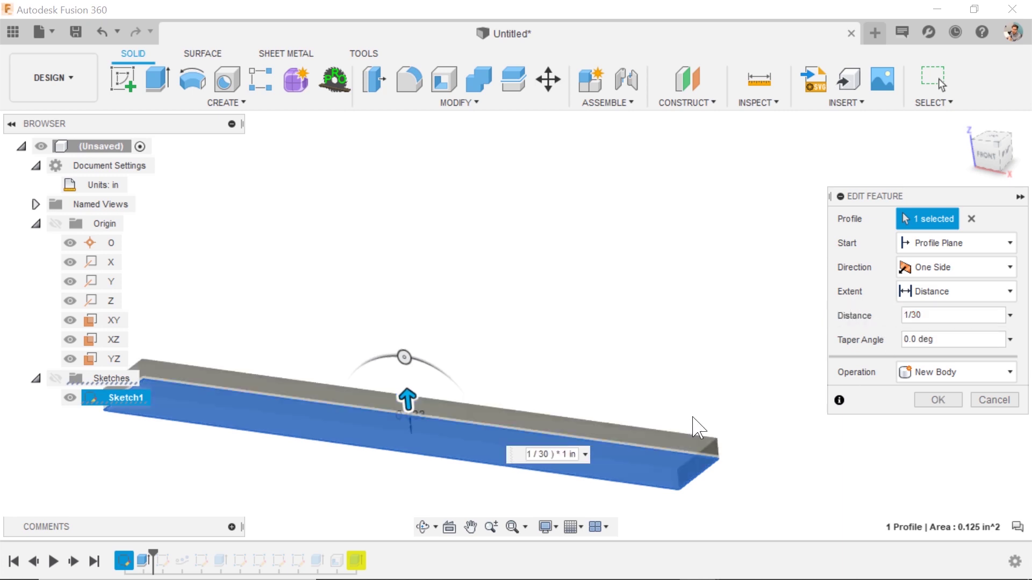
click(938, 401)
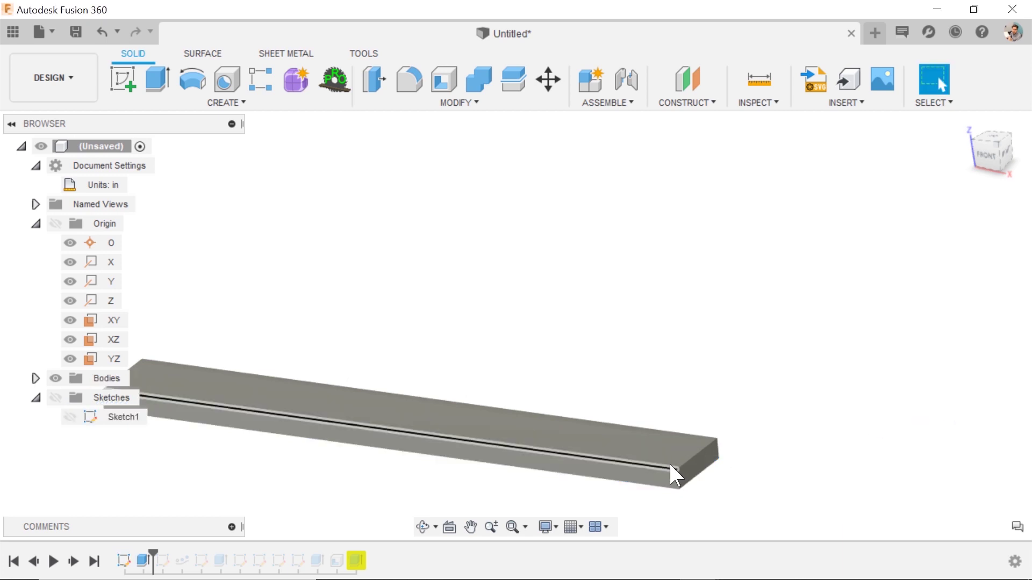
- Select the block's short end edge to confirm it measures 0.033 in
click(677, 478)
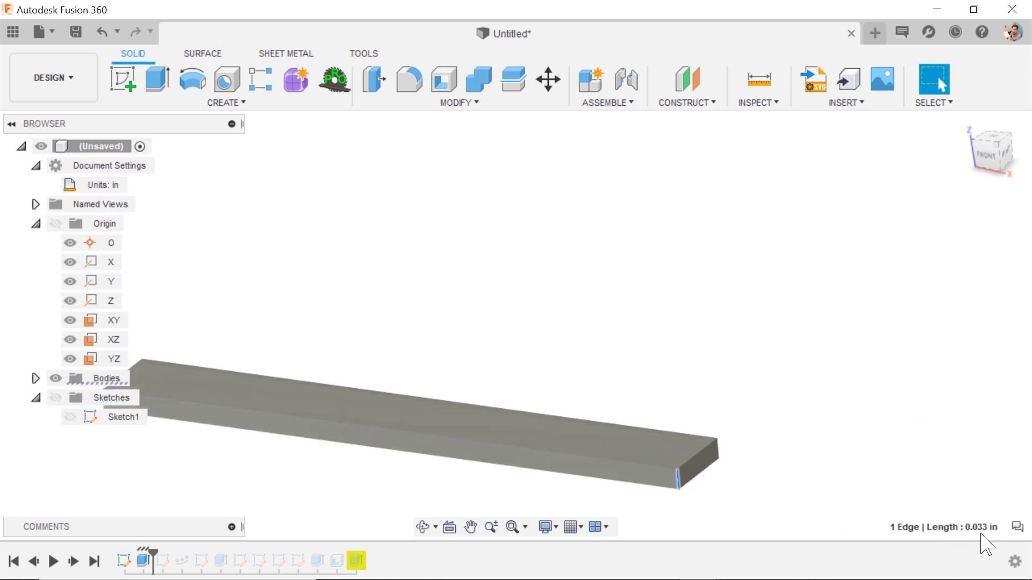
scroll(369, 407, down, 4)
scroll(347, 399, up, 2)
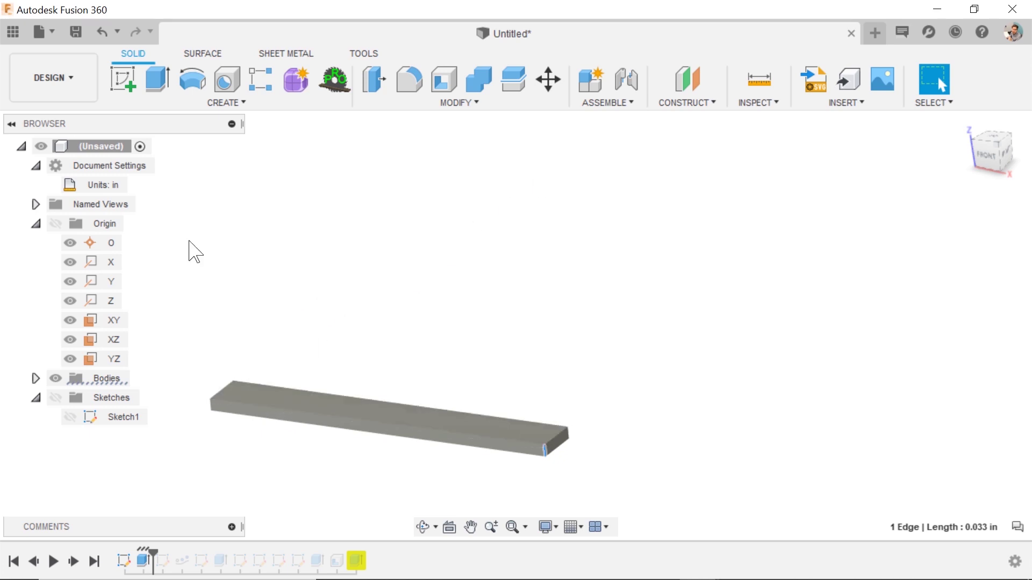
- Sketch a triangle on the block's face: a diagonal plus a right edge closing it
click(123, 81)
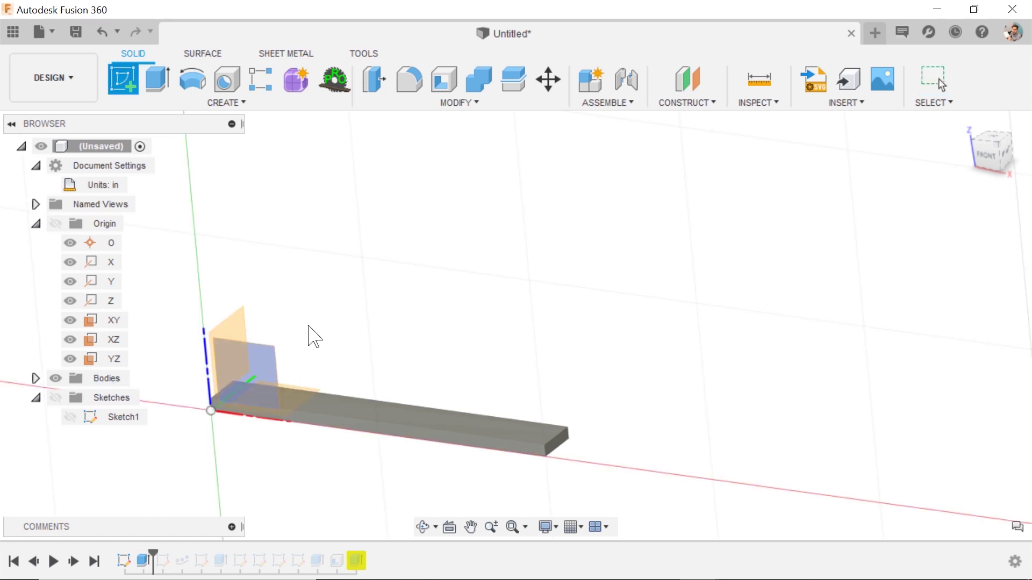
click(317, 430)
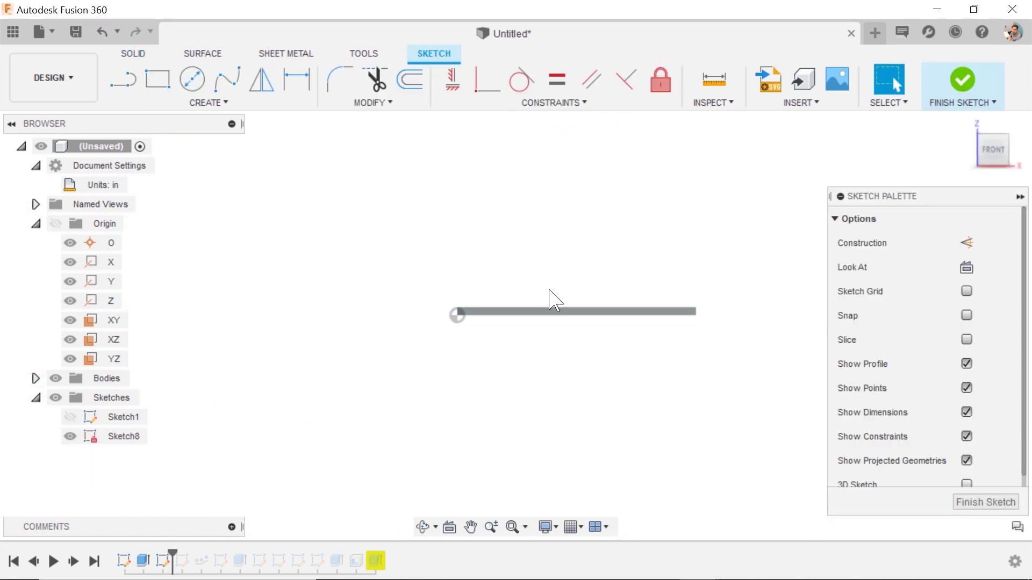
click(124, 80)
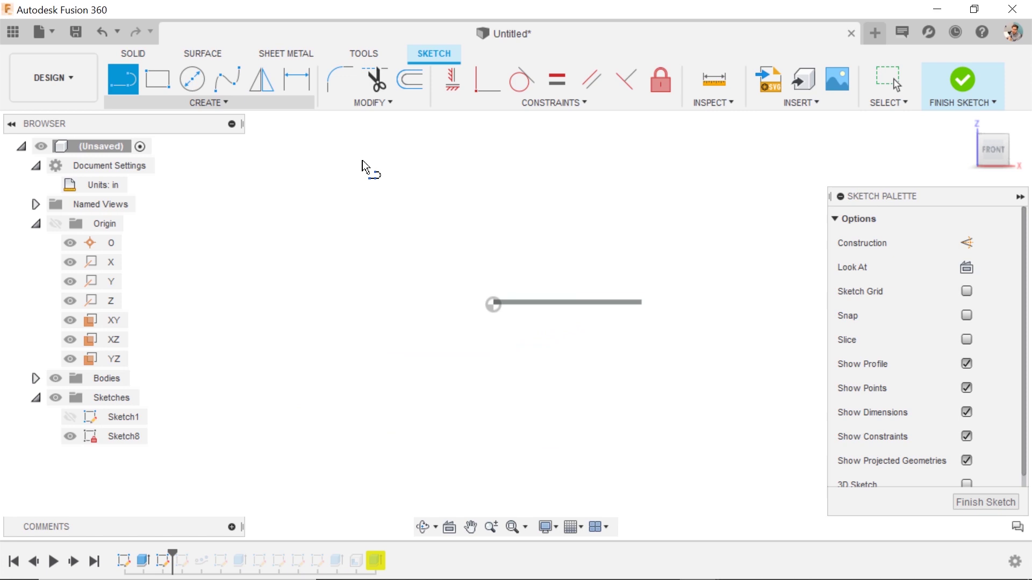
click(494, 304)
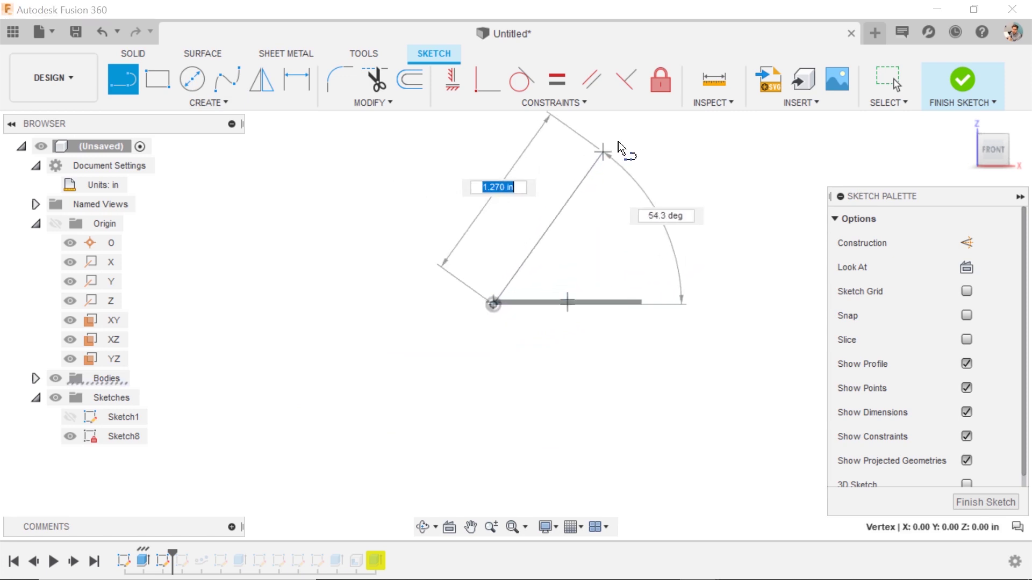
click(639, 129)
key(Escape)
click(123, 81)
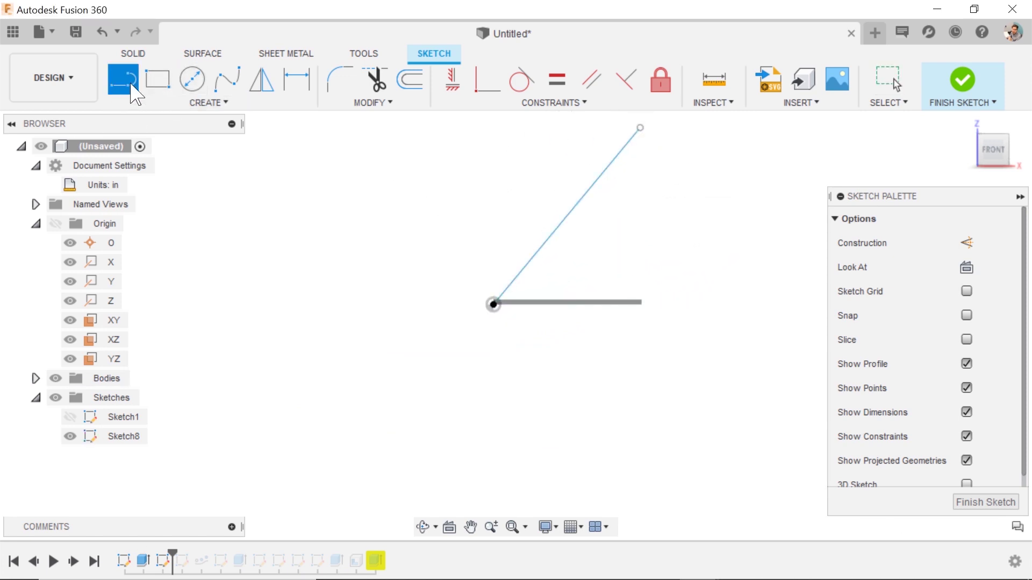
click(642, 130)
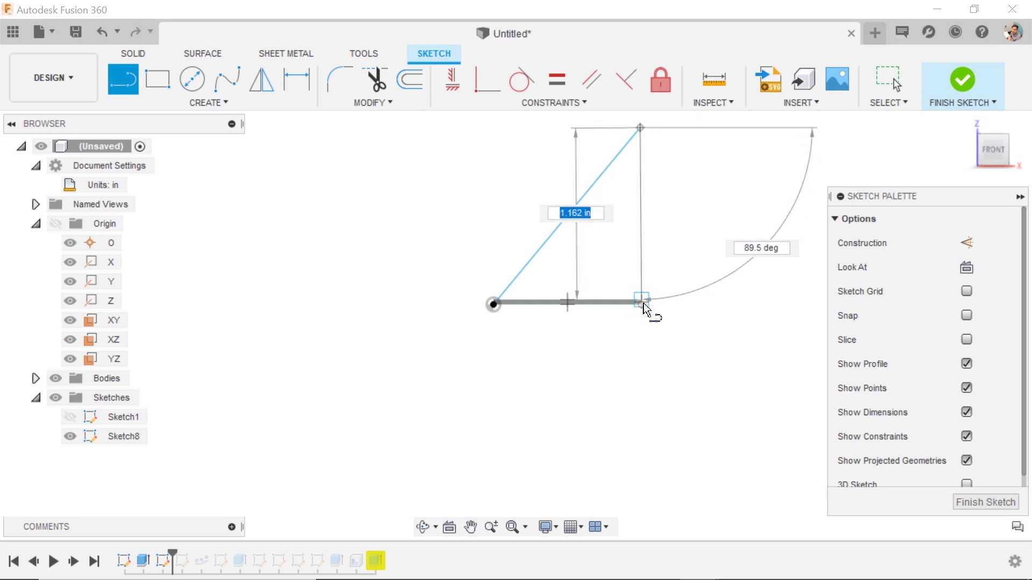
scroll(642, 307, up, 5)
click(640, 307)
scroll(644, 284, down, 5)
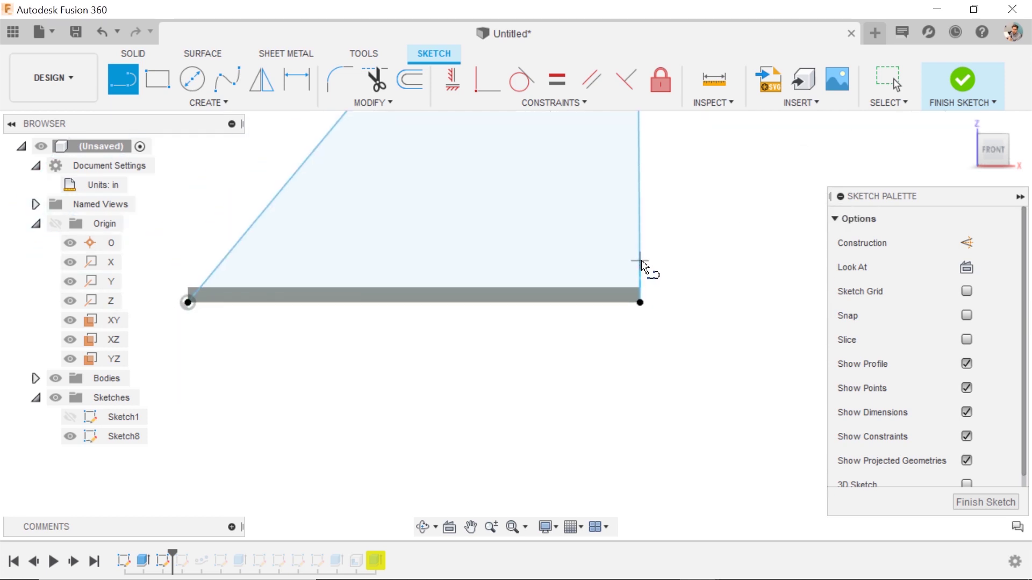
- Dimension the triangle's right edge to 1.00 in, constrain it vertical, and make it construction
key(d)
click(649, 203)
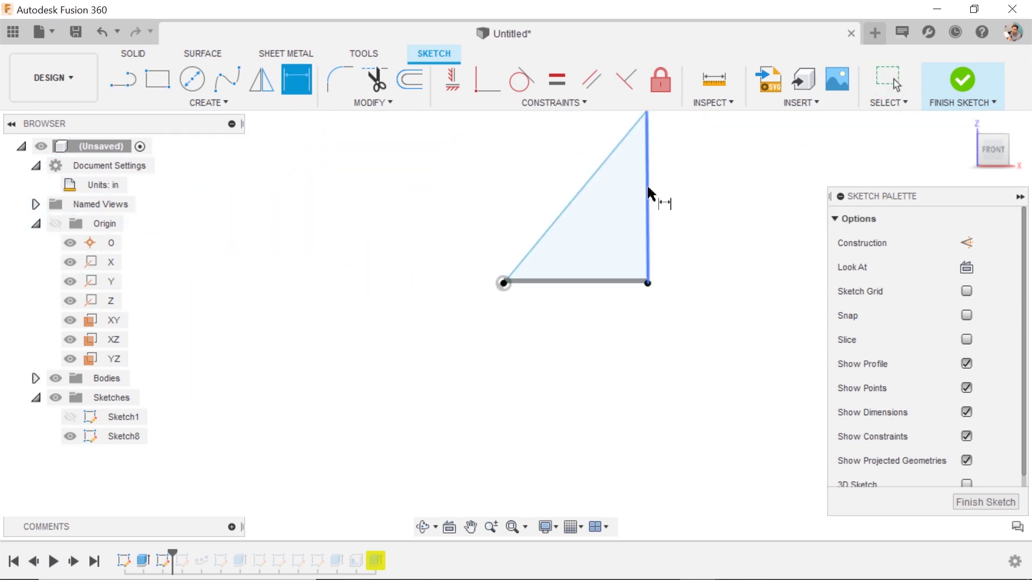
click(677, 186)
text(10)
key(Return)
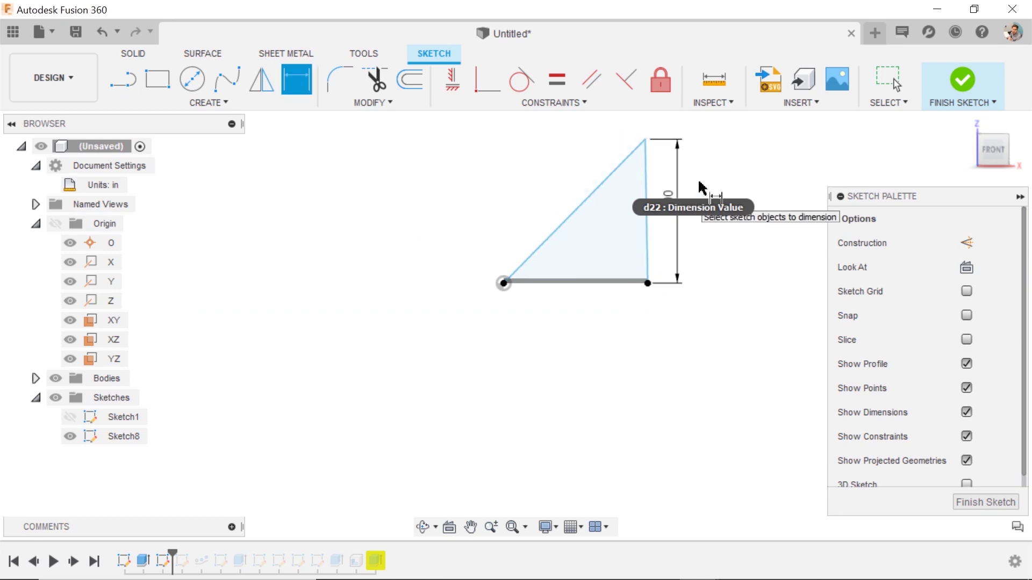
key(Escape)
click(648, 242)
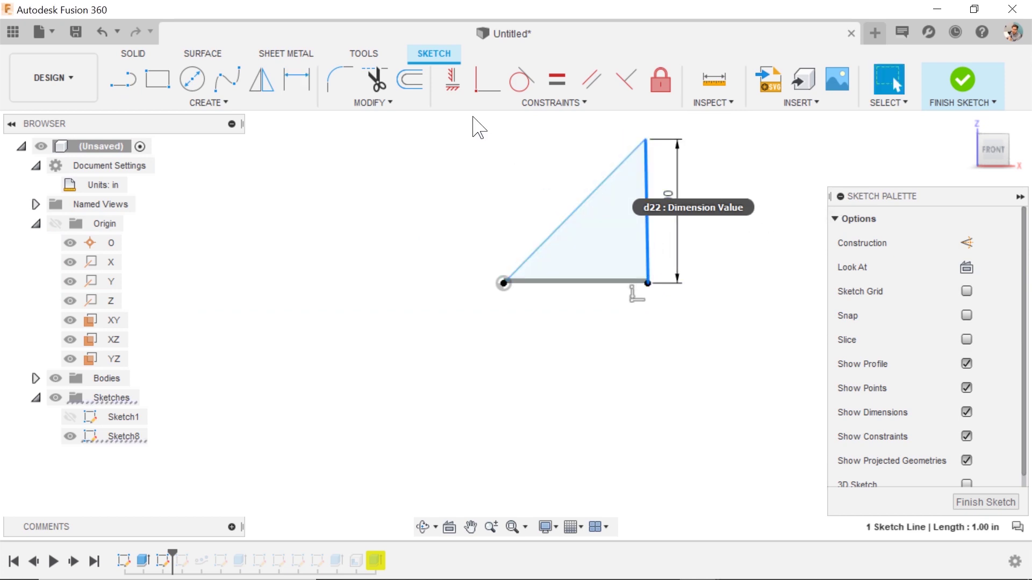
click(452, 81)
key(Escape)
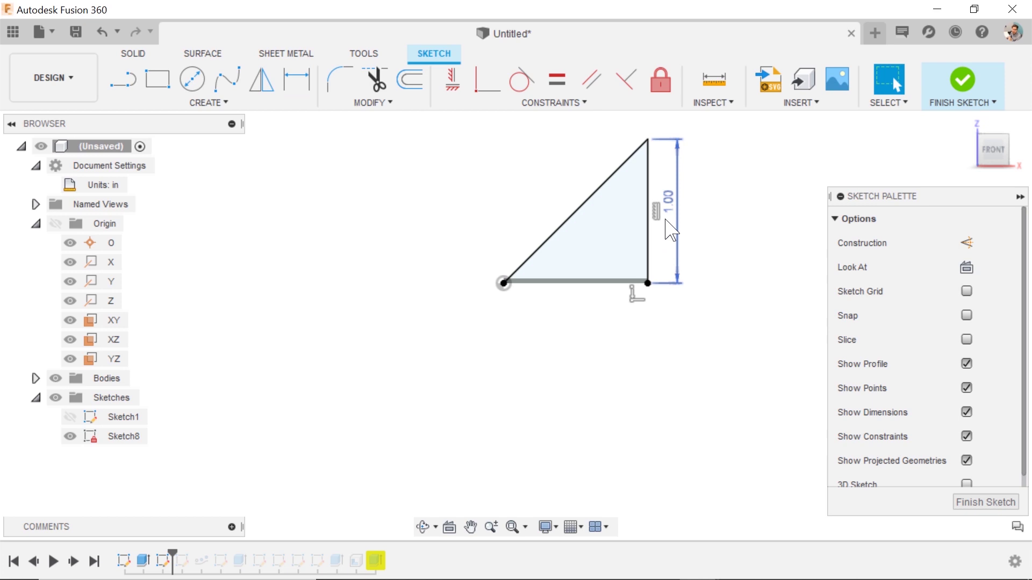
click(649, 247)
key(x)
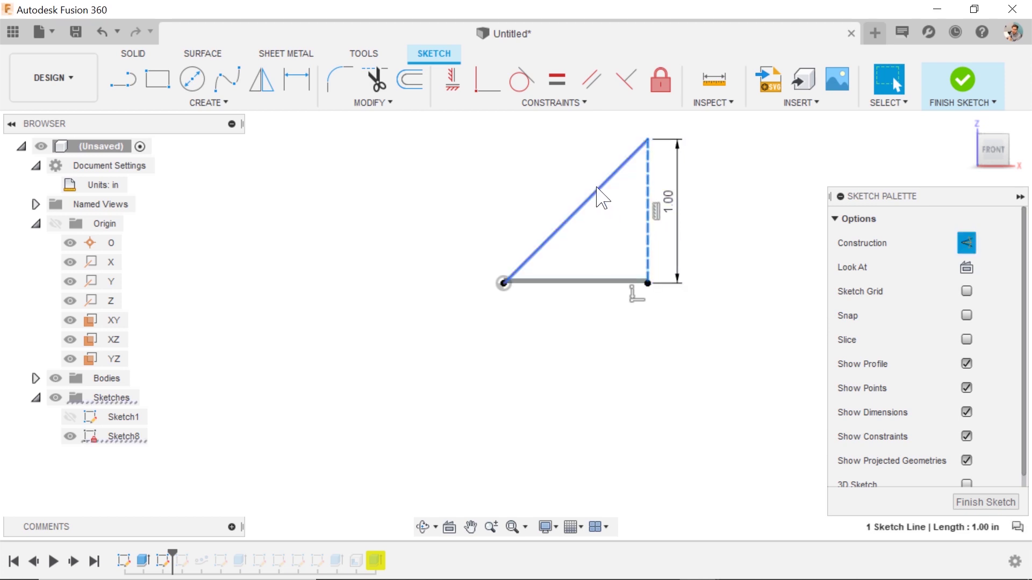
- Add a driven 1.414 in dimension to the diagonal and finish the sketch
key(d)
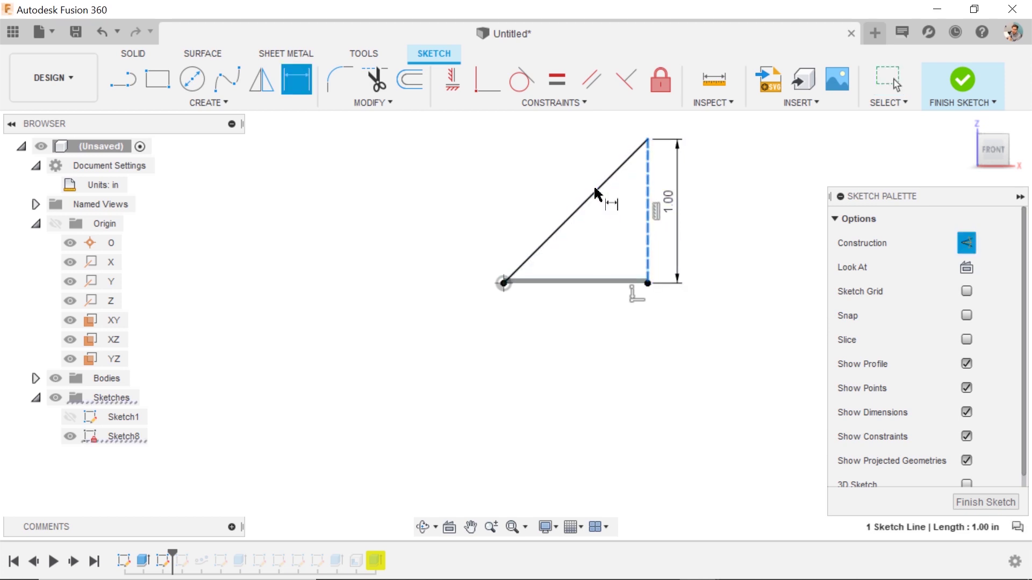
click(595, 199)
key(Escape)
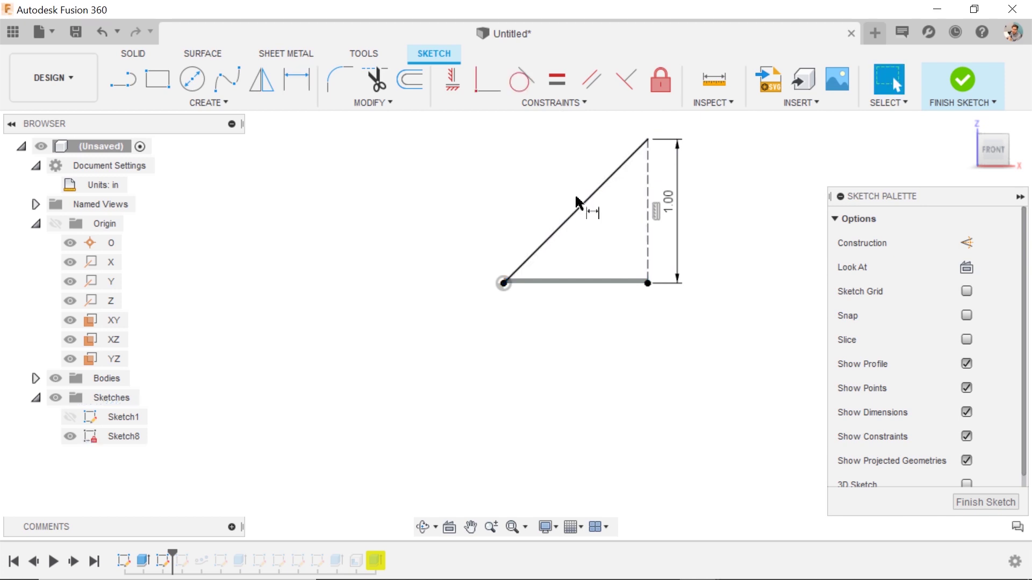
key(d)
click(581, 207)
click(534, 186)
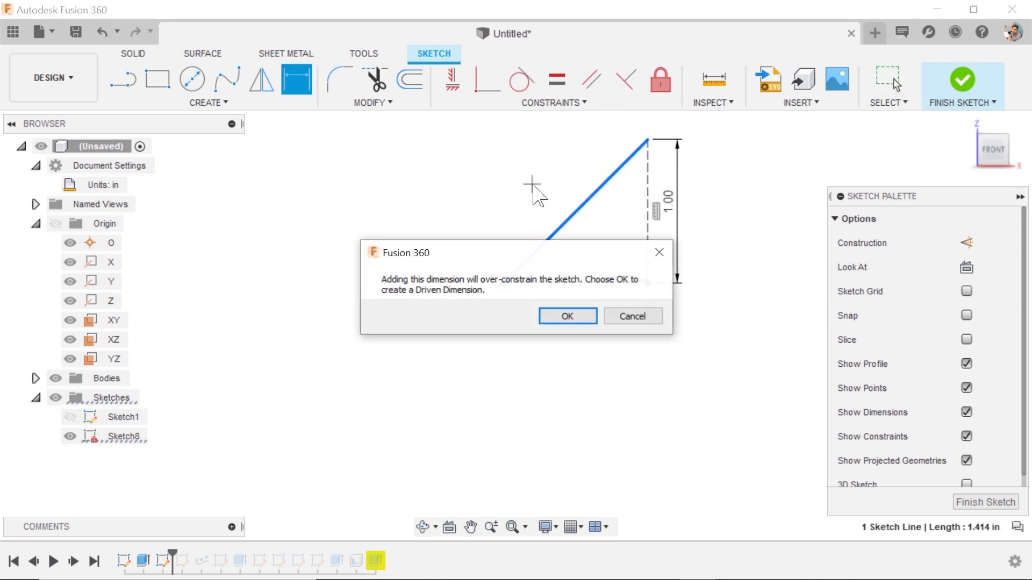
click(584, 317)
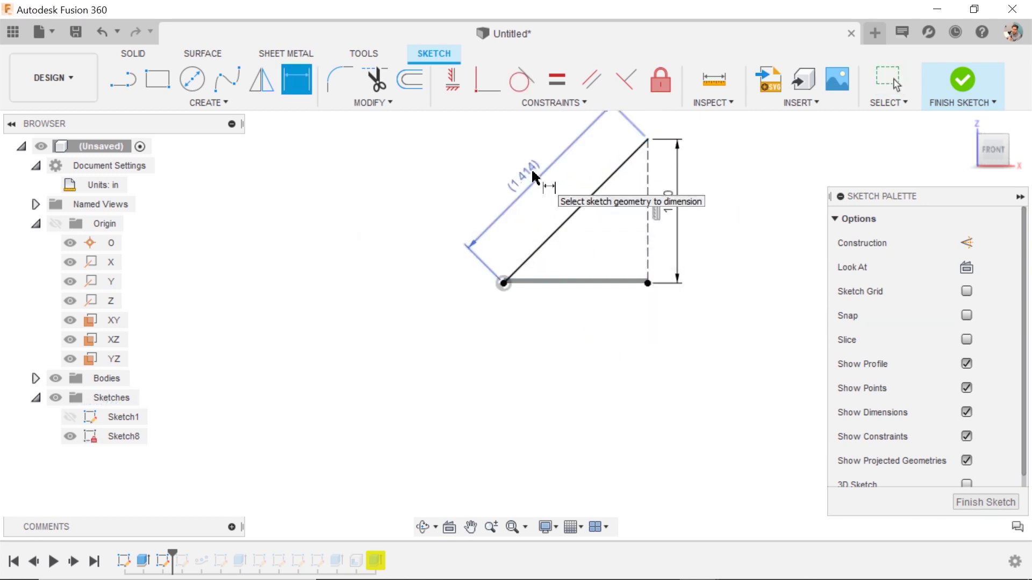
click(962, 86)
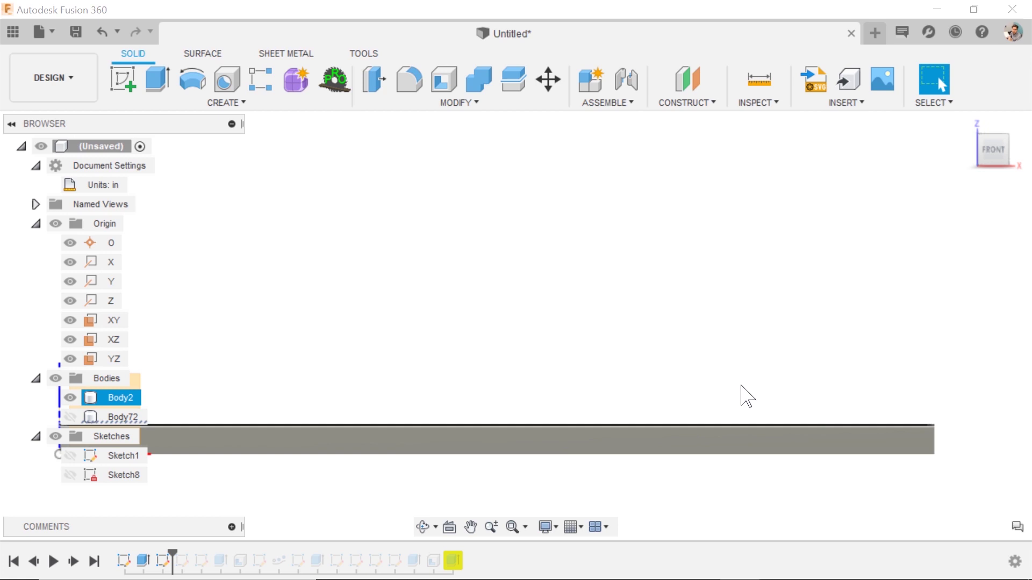
- Select and then clear the thin block's end edge
scroll(633, 355, down, 2)
scroll(633, 355, up, 1)
scroll(698, 381, down, 2)
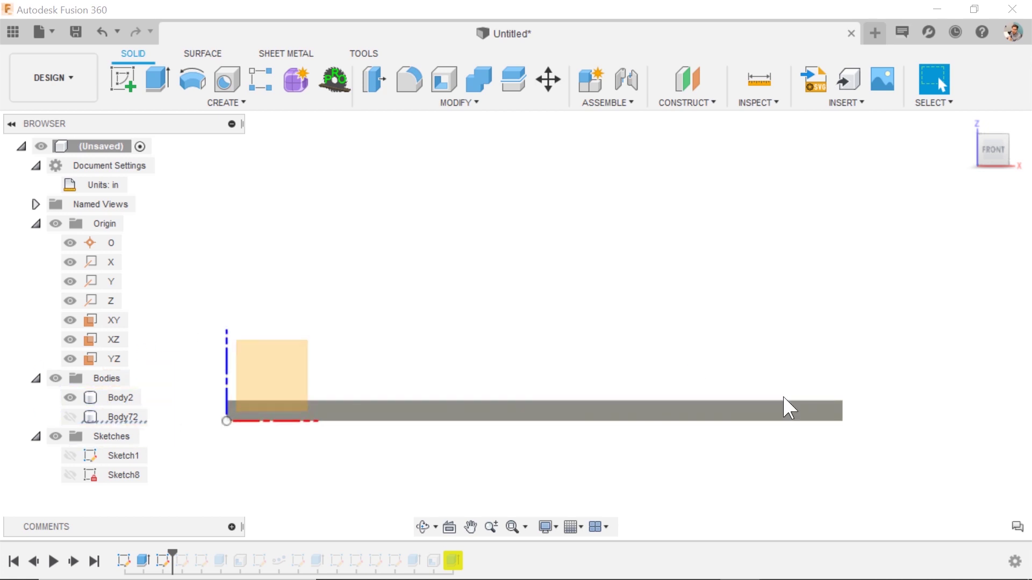
click(843, 413)
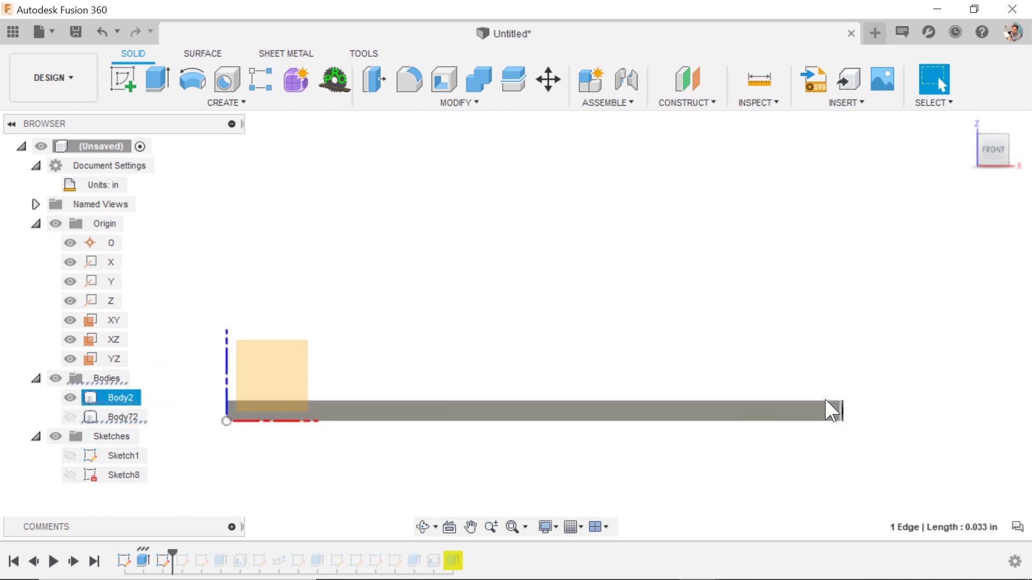
key(Escape)
scroll(452, 298, down, 1)
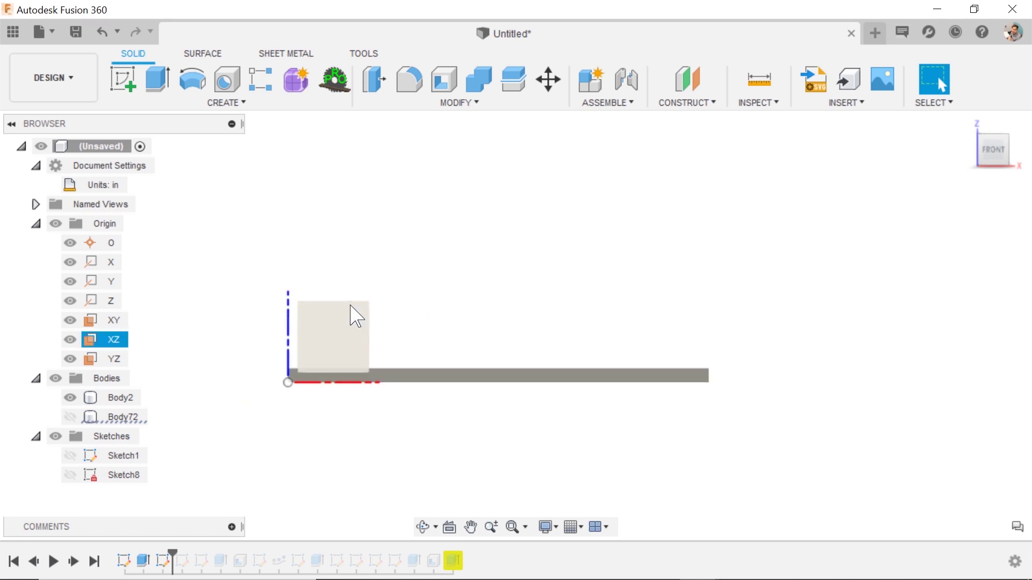
- Make Sketch8 visible, centre the view, and select its diagonal line
click(69, 475)
click(70, 475)
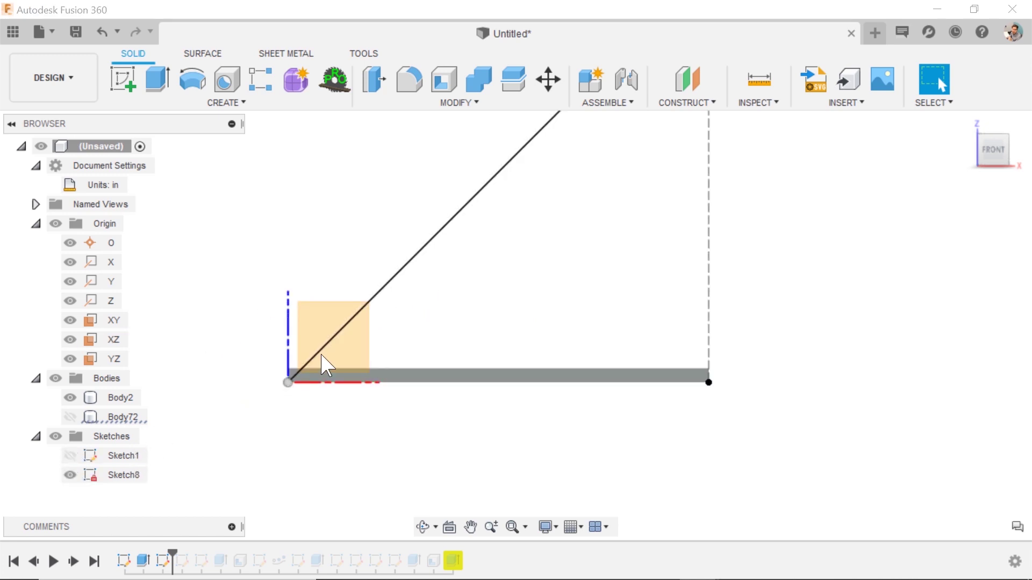
scroll(461, 272, up, 1)
scroll(461, 272, down, 3)
middle_drag(528, 221, 525, 276)
click(507, 243)
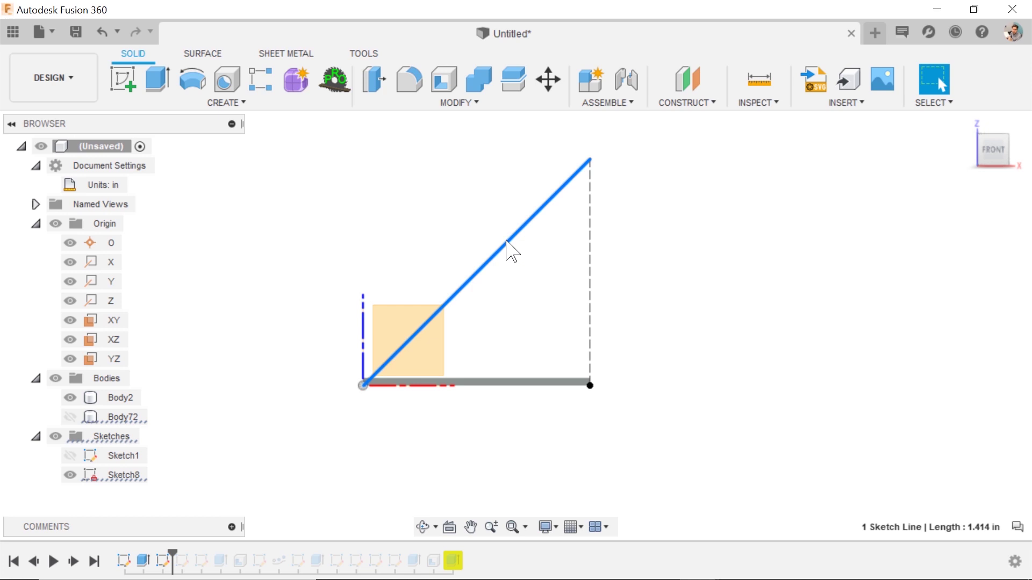
- Search the command box for 'pattern'
key(Escape)
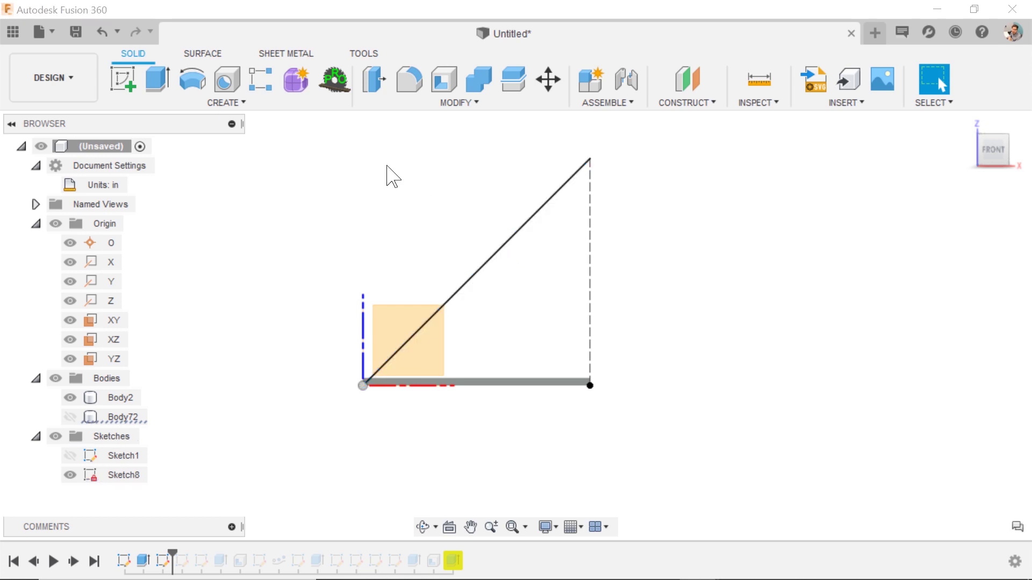
text(sjp)
key(BackSpace)
key(BackSpace)
text(pattern)
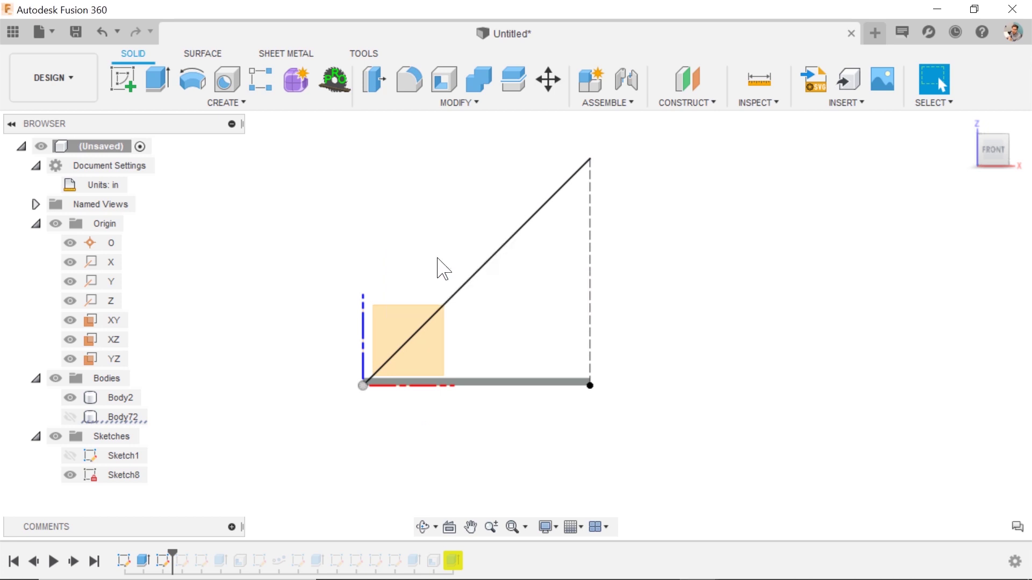
- Start a Pattern on Path of the thin block body along the diagonal line
click(437, 262)
click(524, 384)
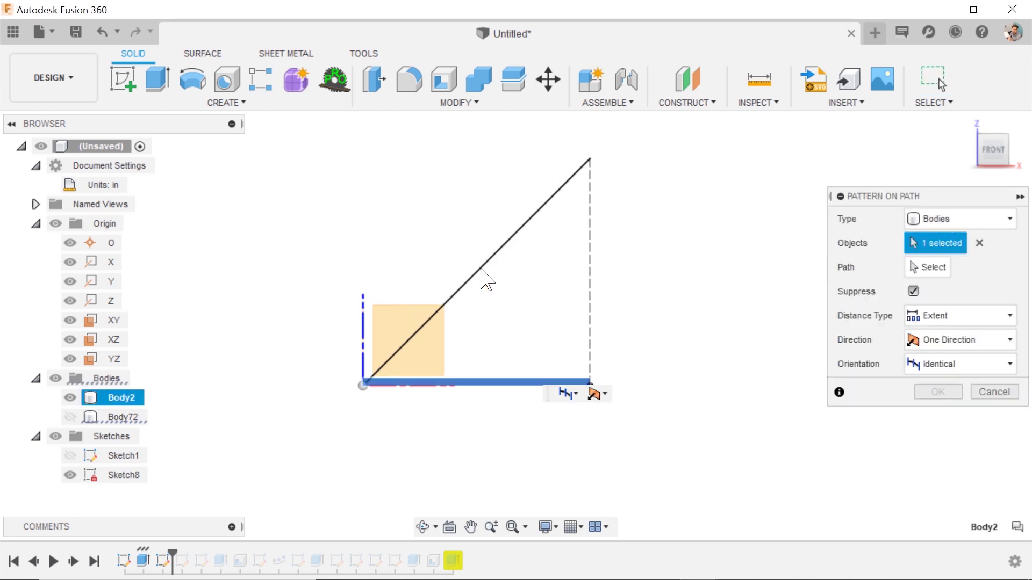
click(933, 268)
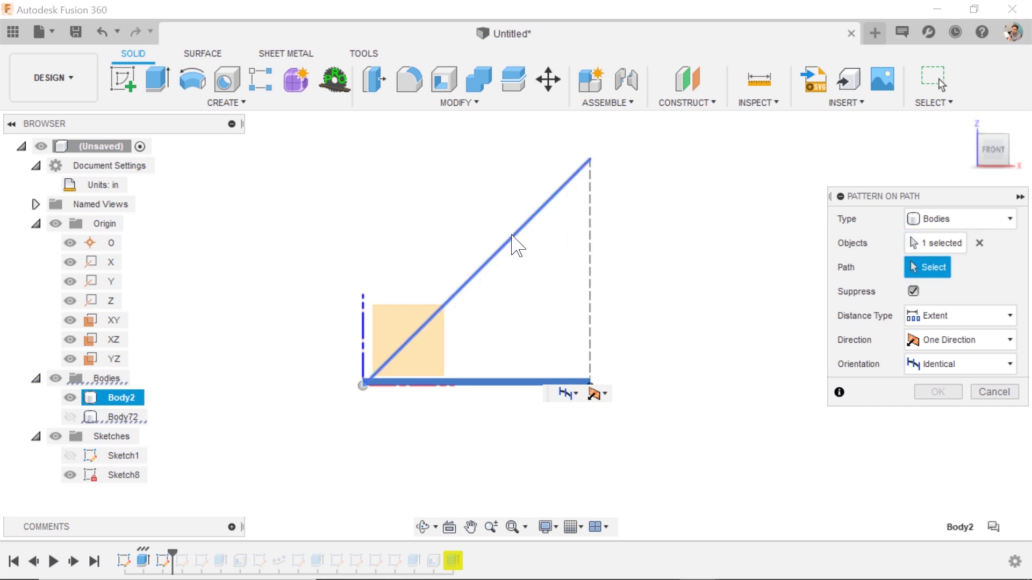
click(486, 253)
drag(376, 368, 487, 273)
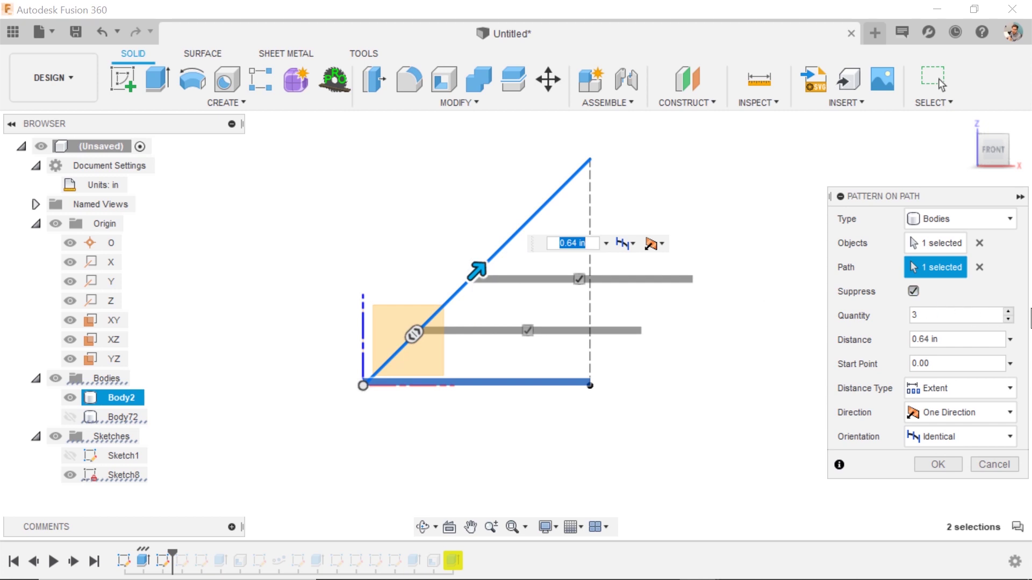
- Set the pattern to 31 copies over 1.414 in and zoom to check the preview
click(959, 316)
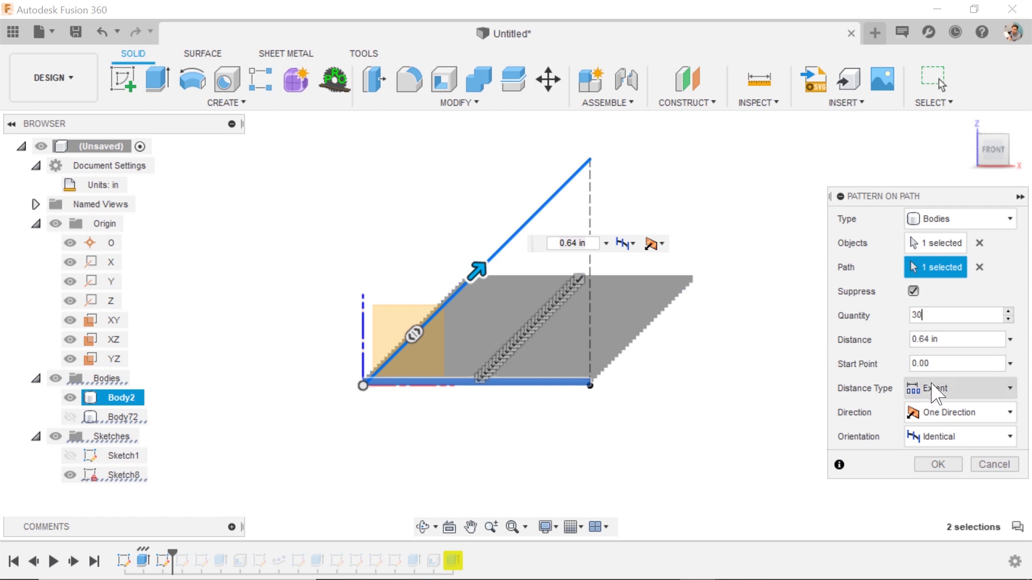
click(941, 337)
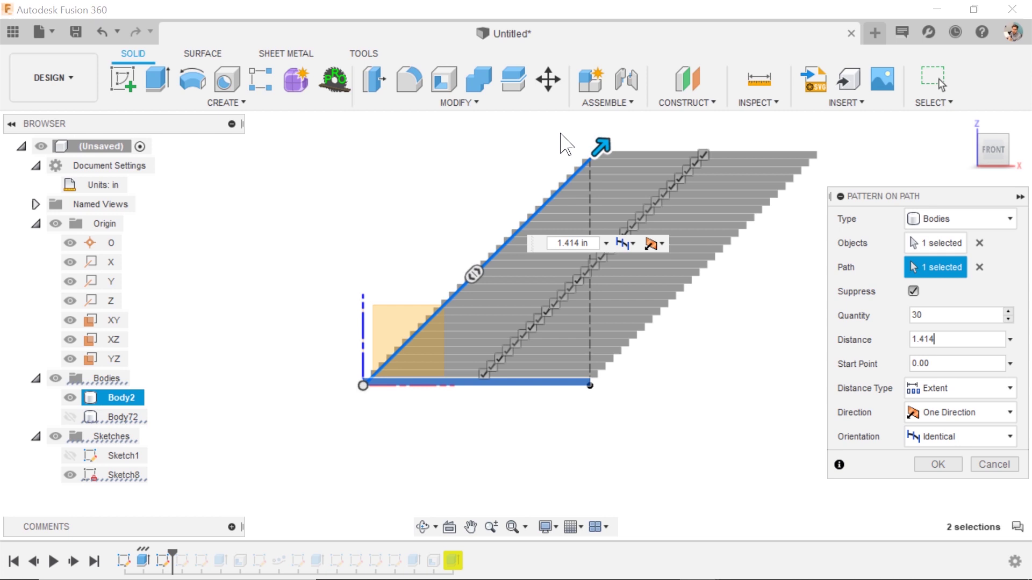
scroll(591, 156, up, 5)
scroll(581, 176, up, 3)
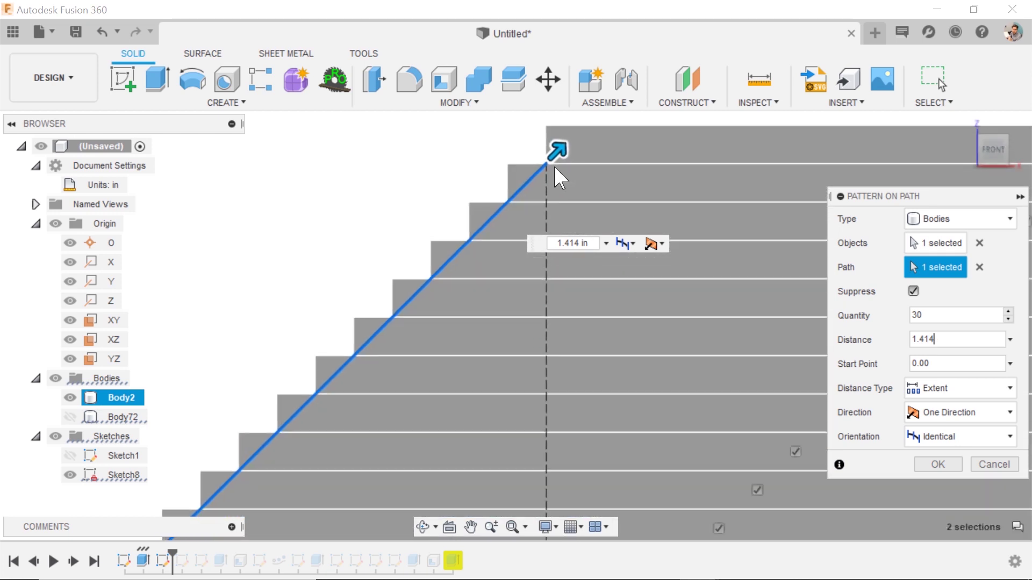
scroll(531, 202, up, 2)
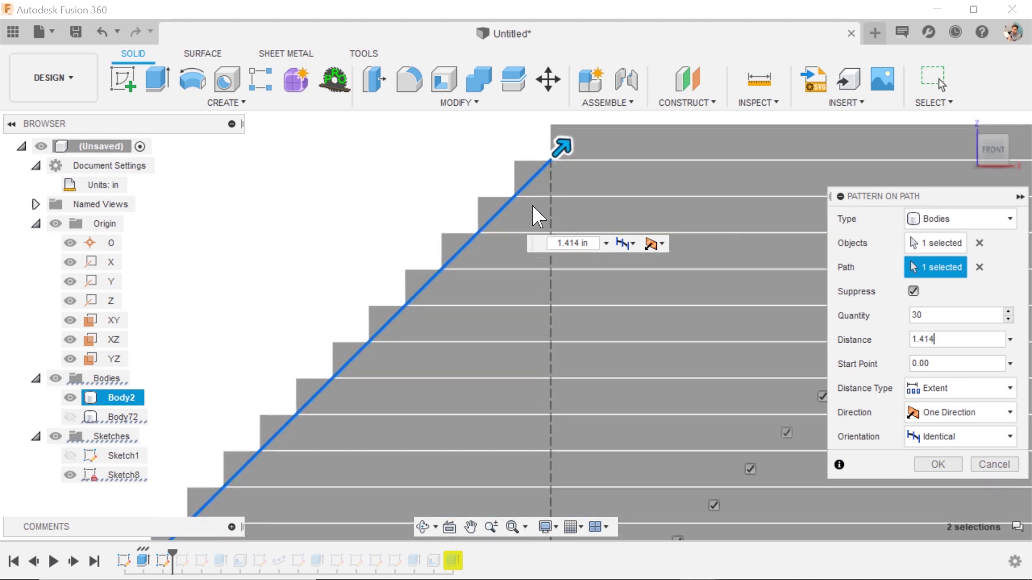
click(1008, 312)
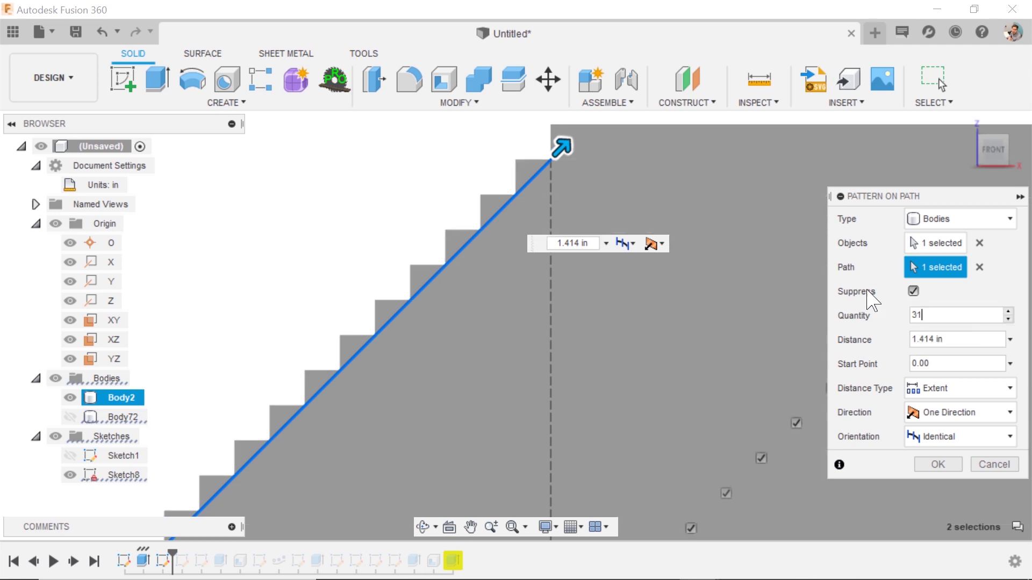
scroll(584, 309, down, 5)
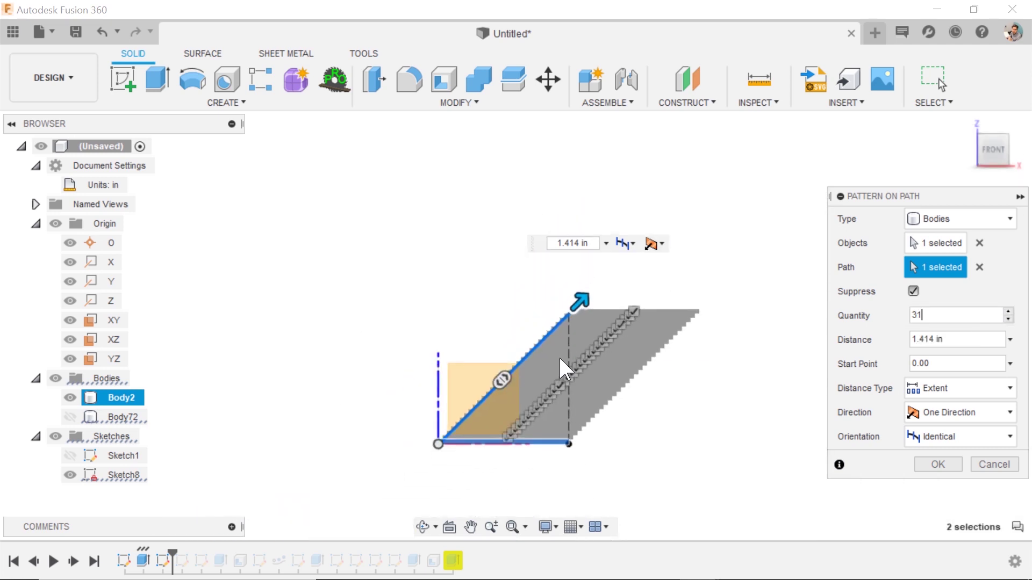
scroll(511, 387, up, 2)
scroll(430, 472, up, 3)
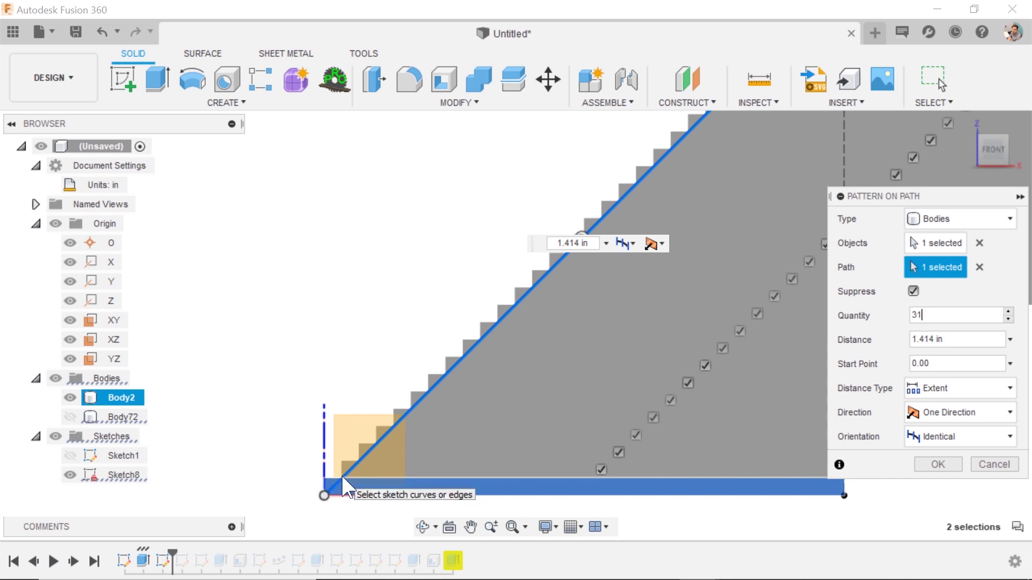
scroll(531, 392, down, 3)
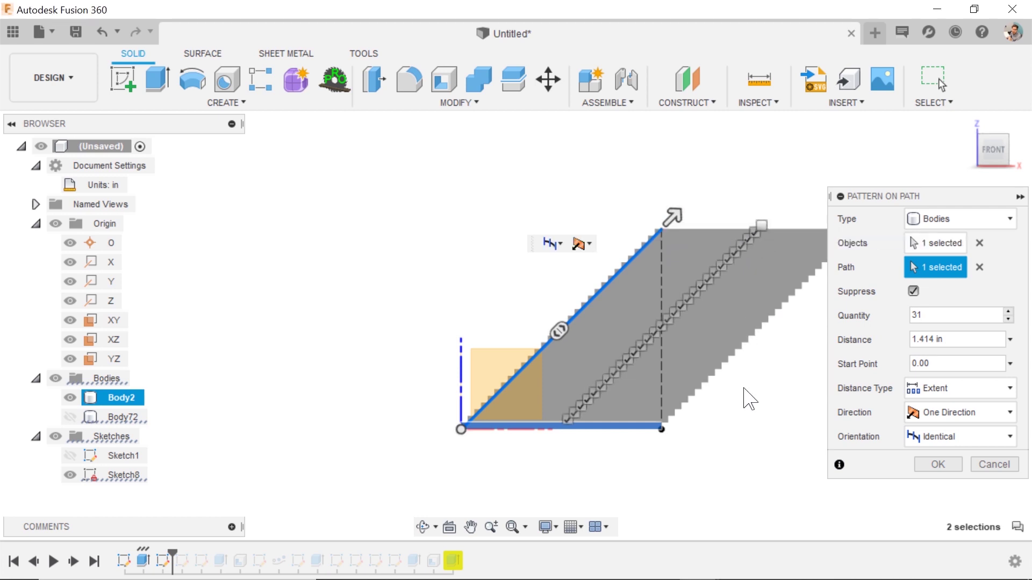
scroll(672, 241, up, 4)
scroll(674, 246, down, 5)
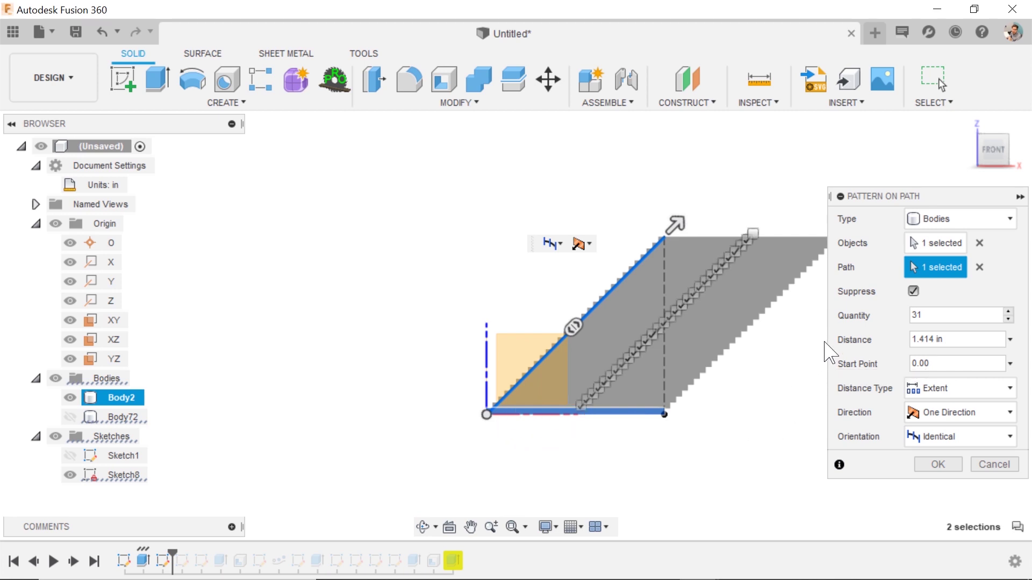
- Create the 31 patterned steps along the diagonal
click(933, 467)
scroll(612, 189, up, 5)
scroll(611, 189, down, 5)
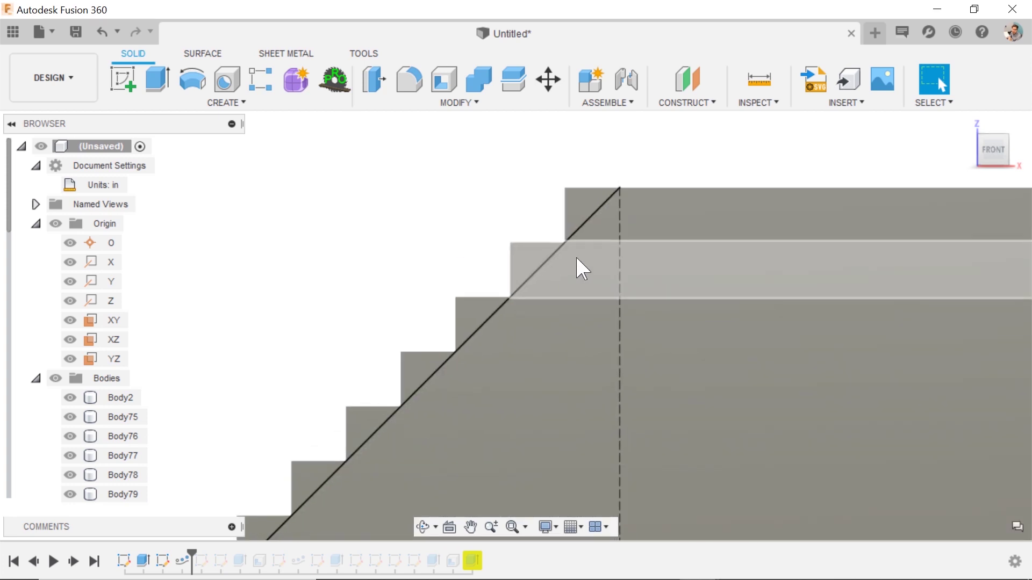
scroll(683, 376, down, 2)
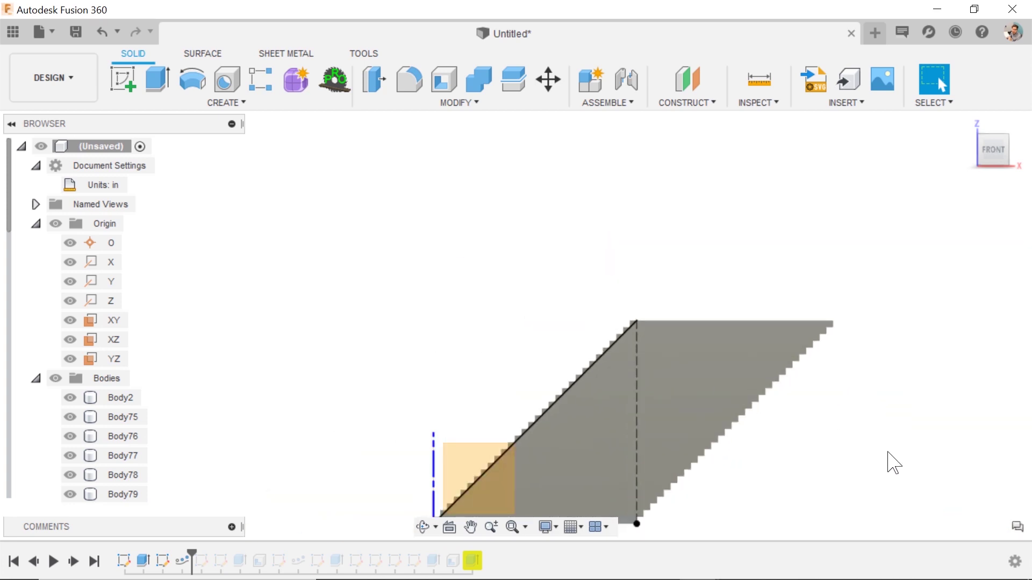
scroll(893, 462, down, 2)
- Combine the staircase with all step bodies and Body2 into one body, Body103
text(scomb)
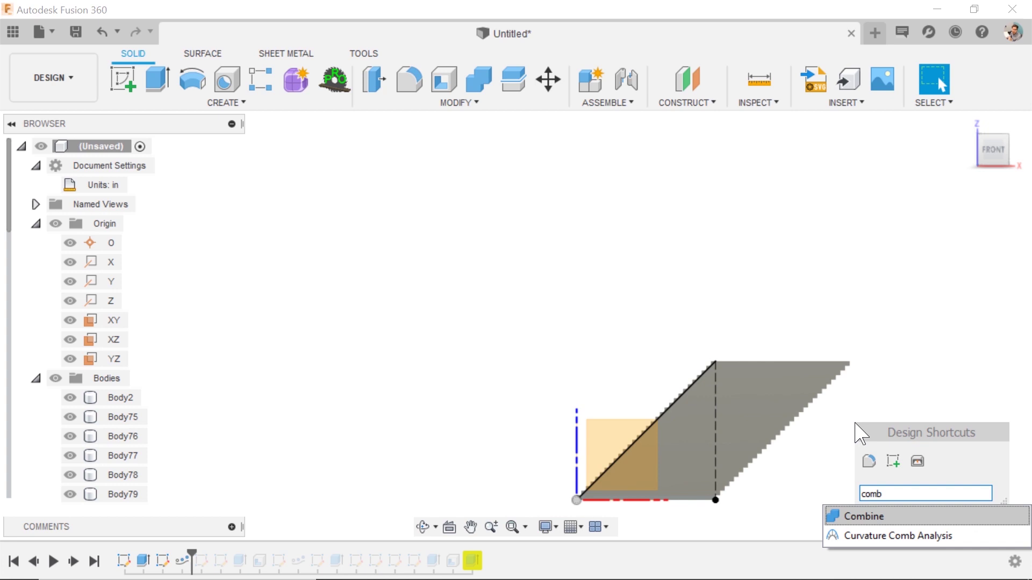
click(879, 517)
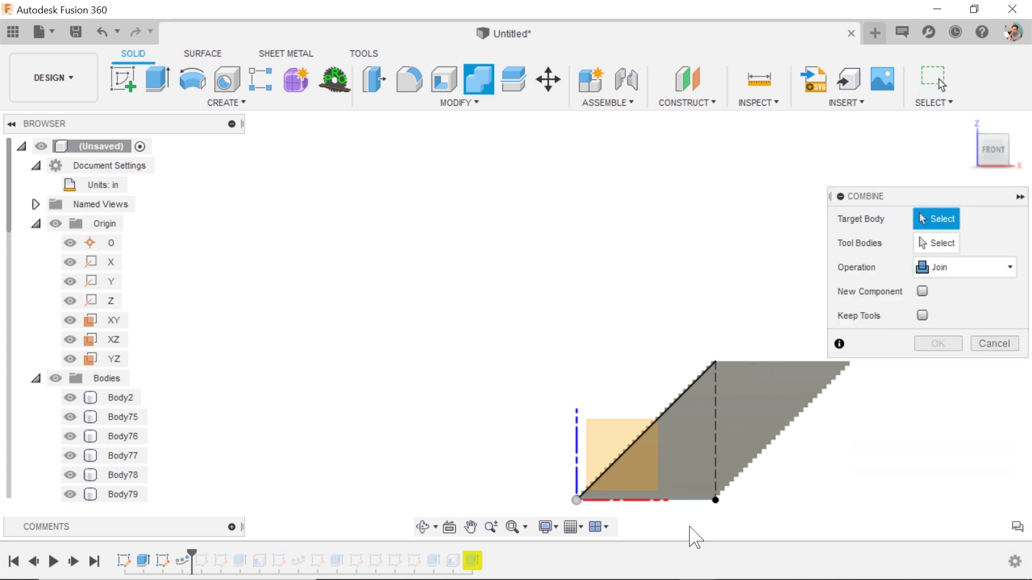
click(777, 364)
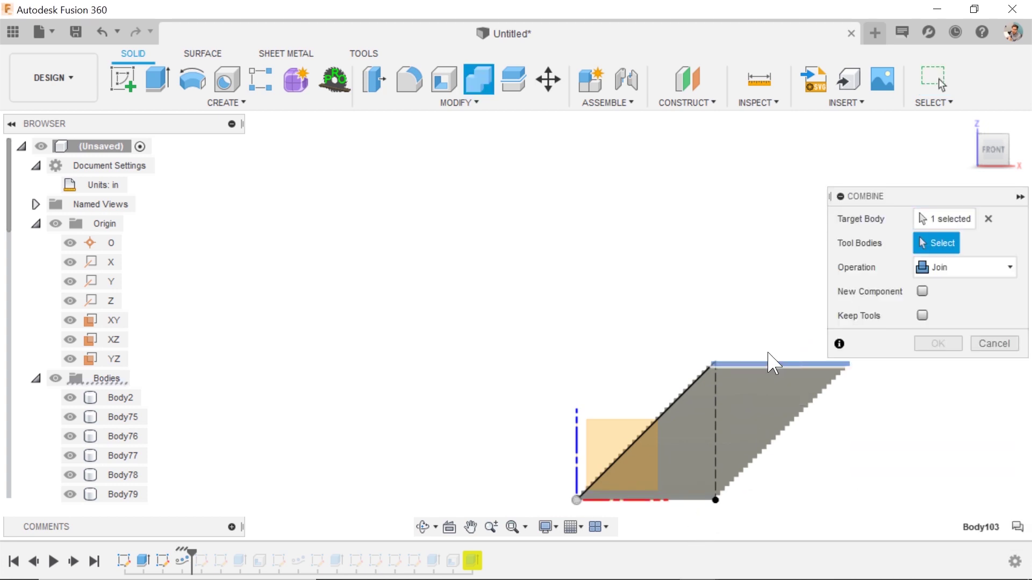
click(125, 421)
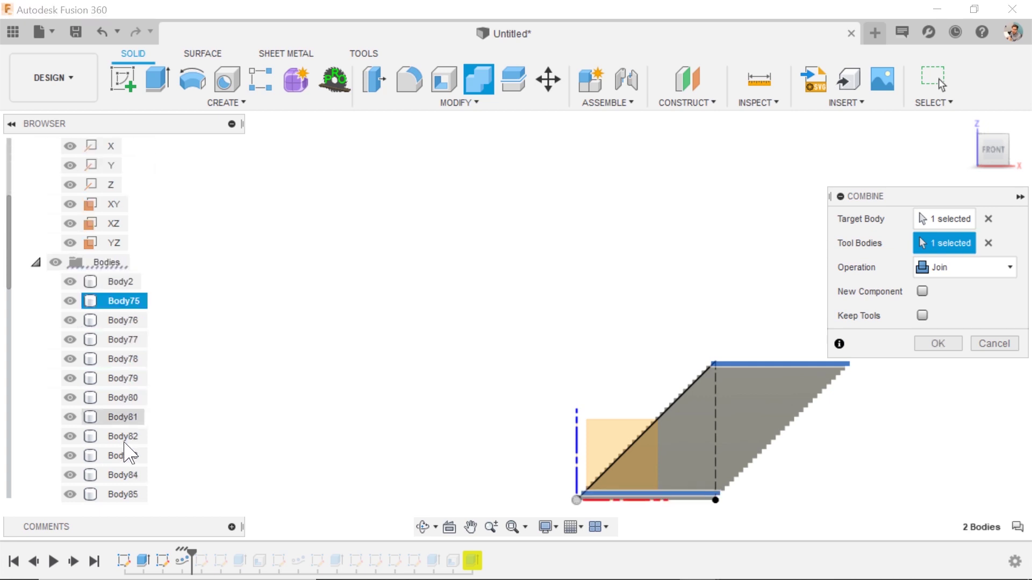
scroll(126, 446, down, 7)
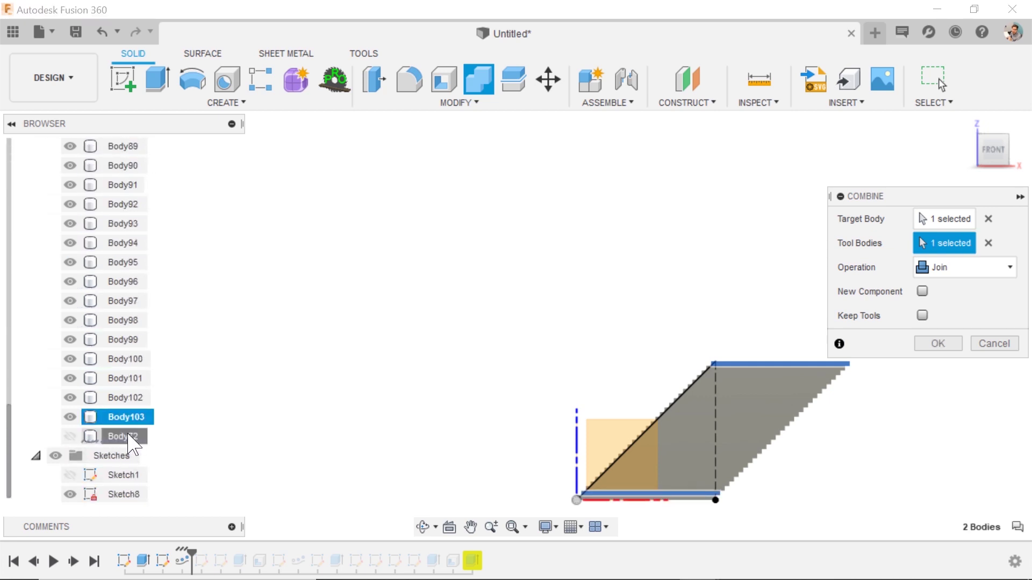
shift+click(131, 442)
scroll(129, 409, up, 7)
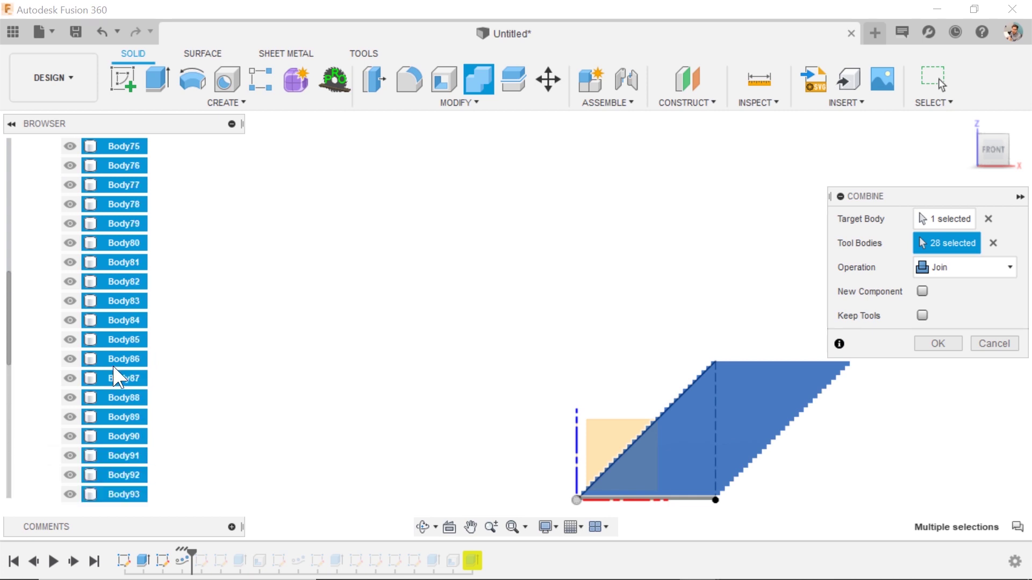
click(114, 340)
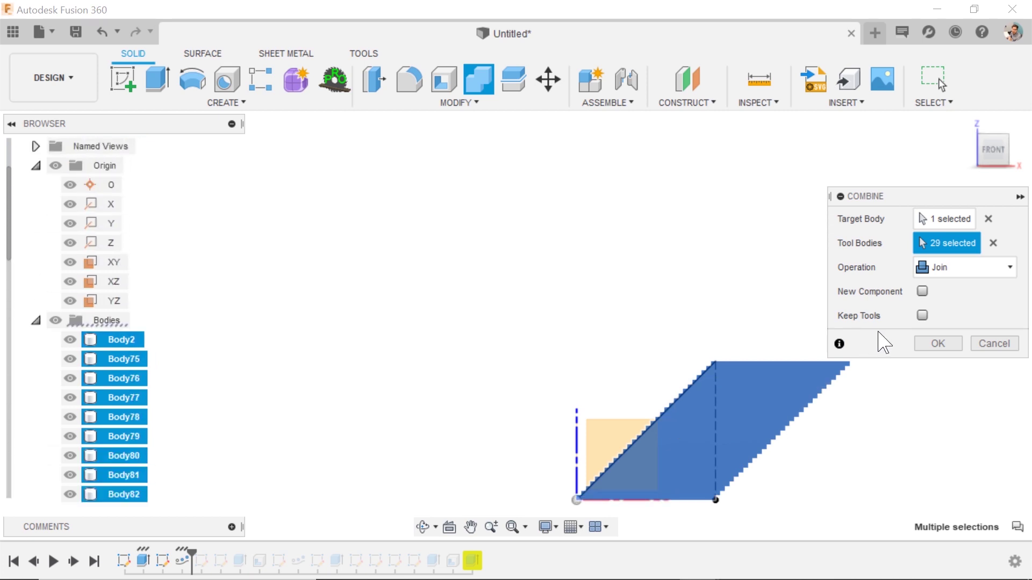
click(938, 344)
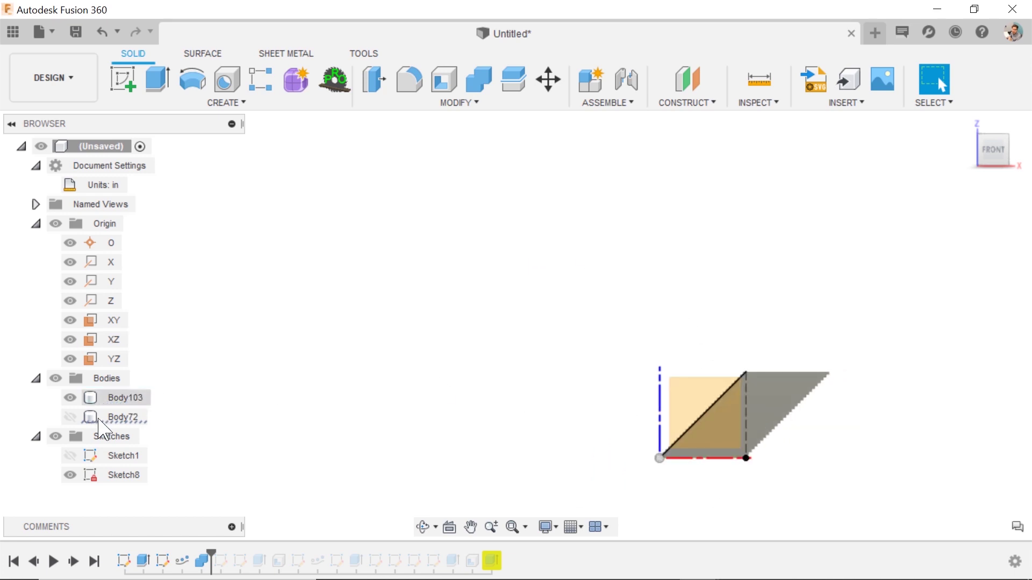
- Sketch a rectangle on the XY plane extending past the cube's right side
scroll(673, 350, up, 3)
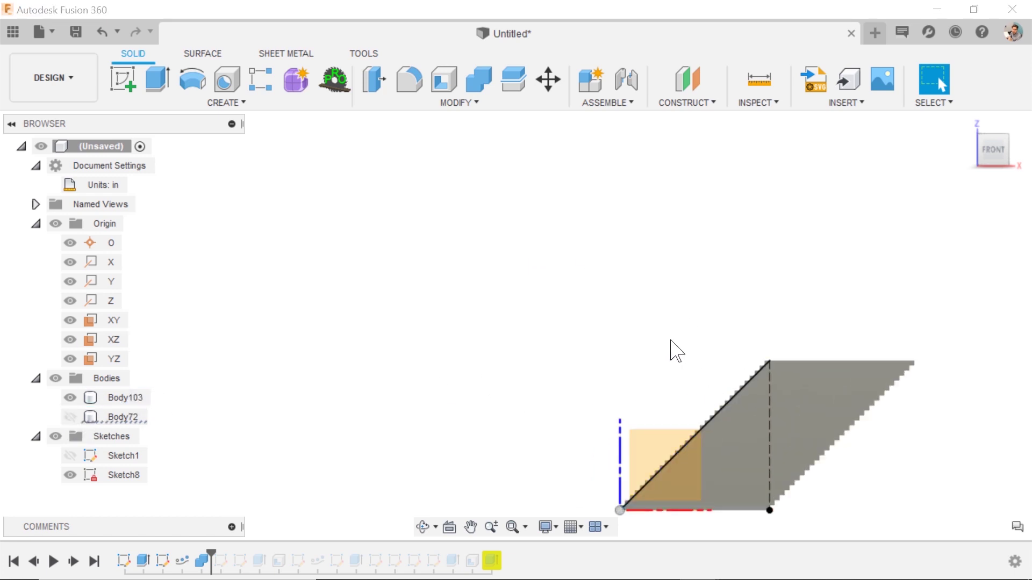
shift+middle_drag(673, 350, 803, 473)
middle_drag(798, 412, 559, 315)
scroll(577, 367, up, 3)
scroll(571, 371, down, 5)
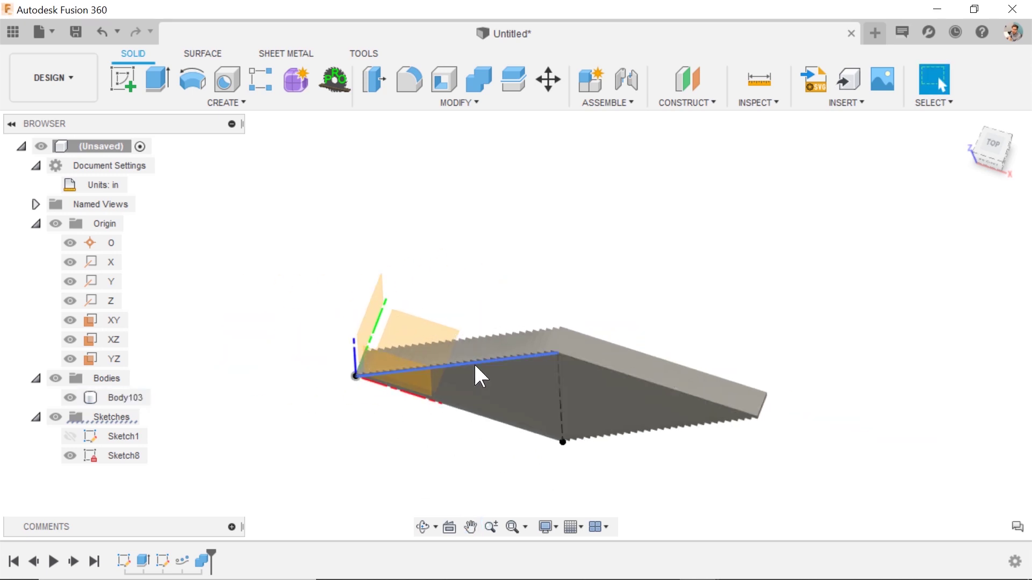
click(471, 349)
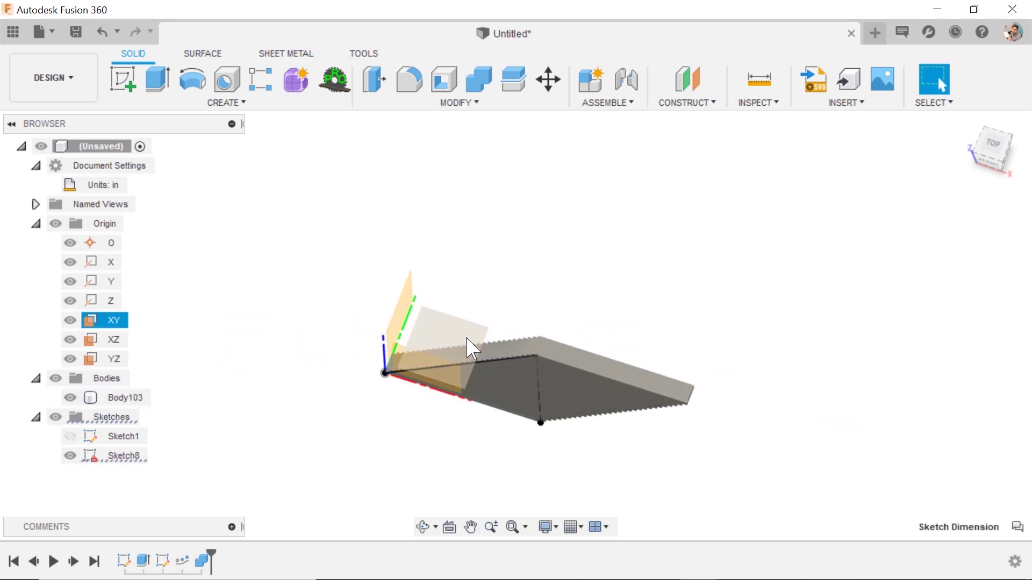
click(112, 80)
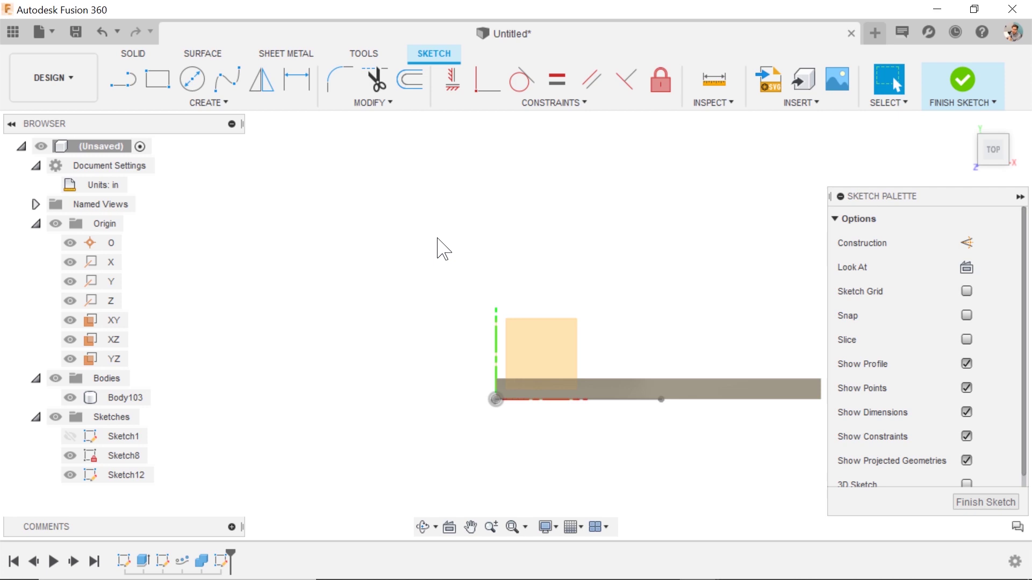
click(158, 81)
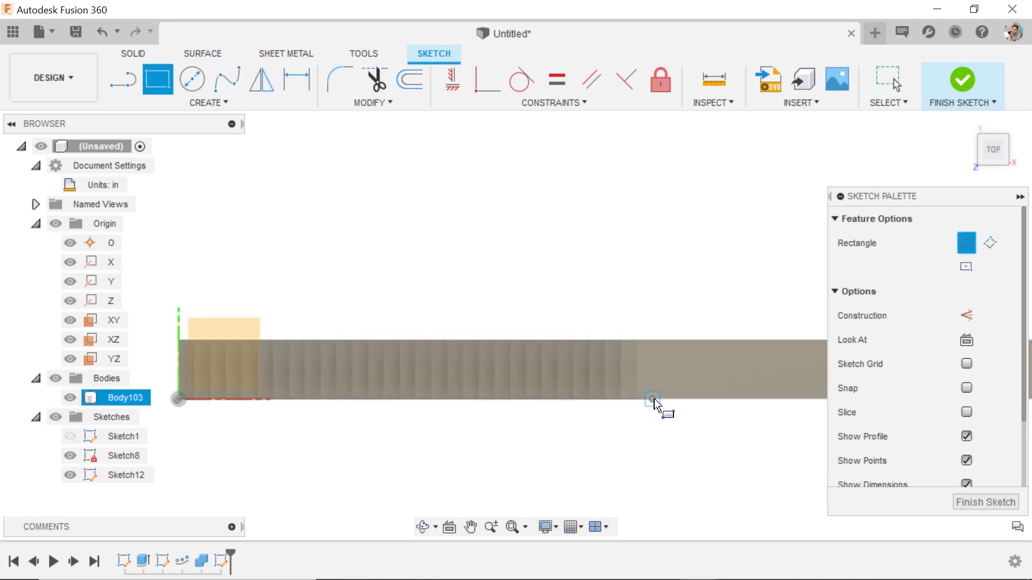
scroll(650, 388, down, 10)
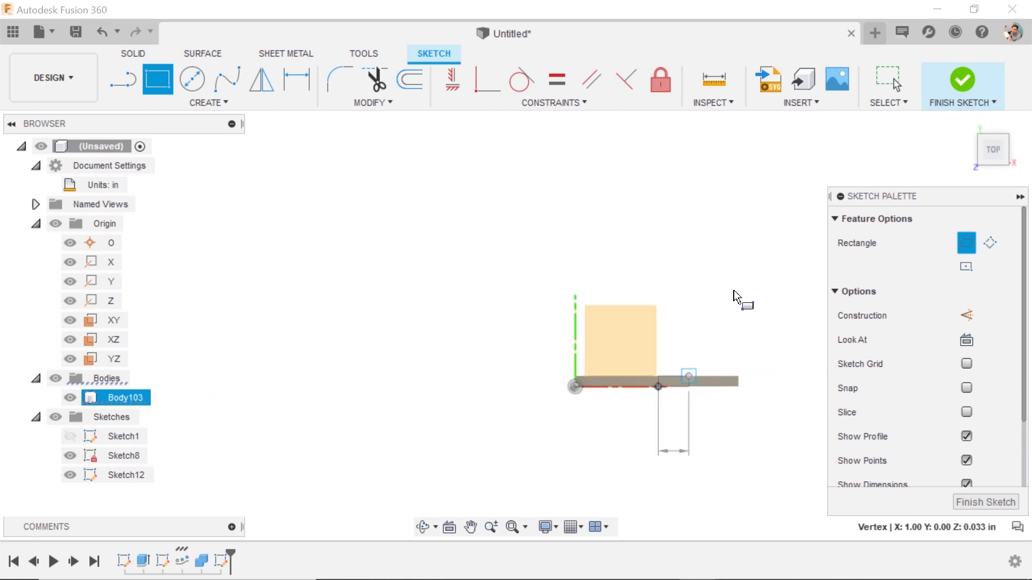
click(802, 209)
- Extrude the rectangle as a Cut with extent All to trim the staircase
key(e)
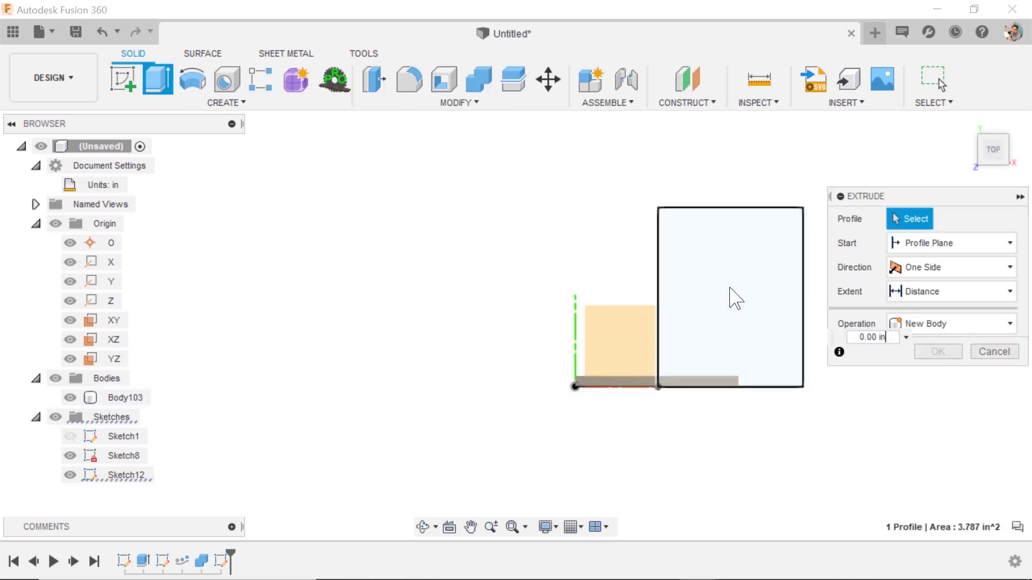
click(736, 298)
drag(729, 303, 690, 192)
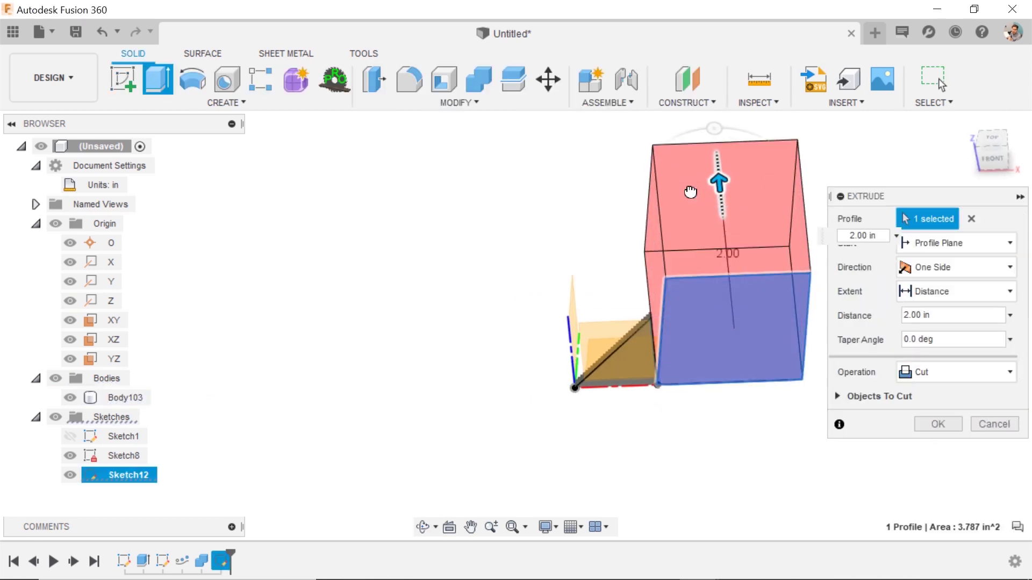
click(940, 372)
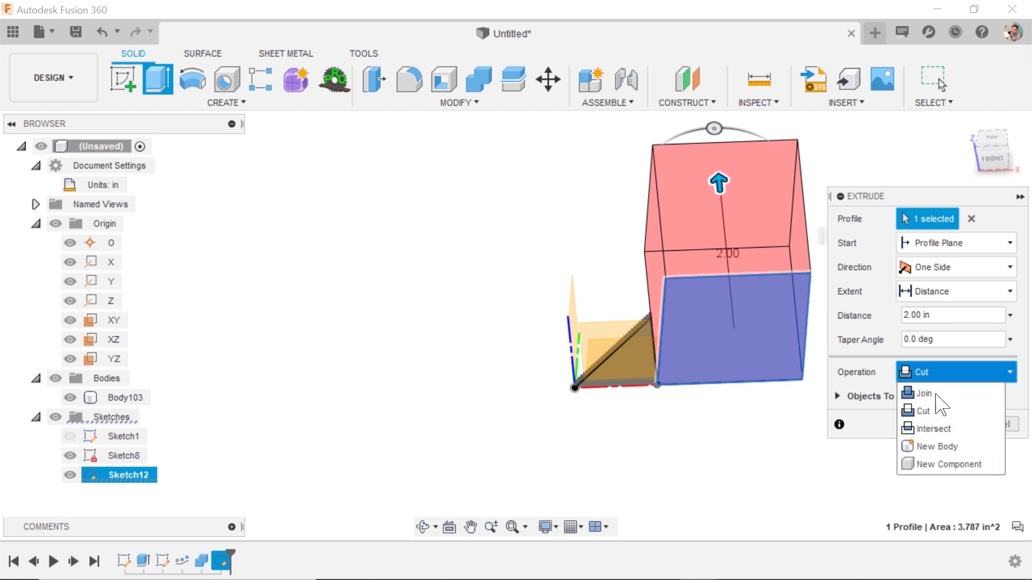
click(936, 412)
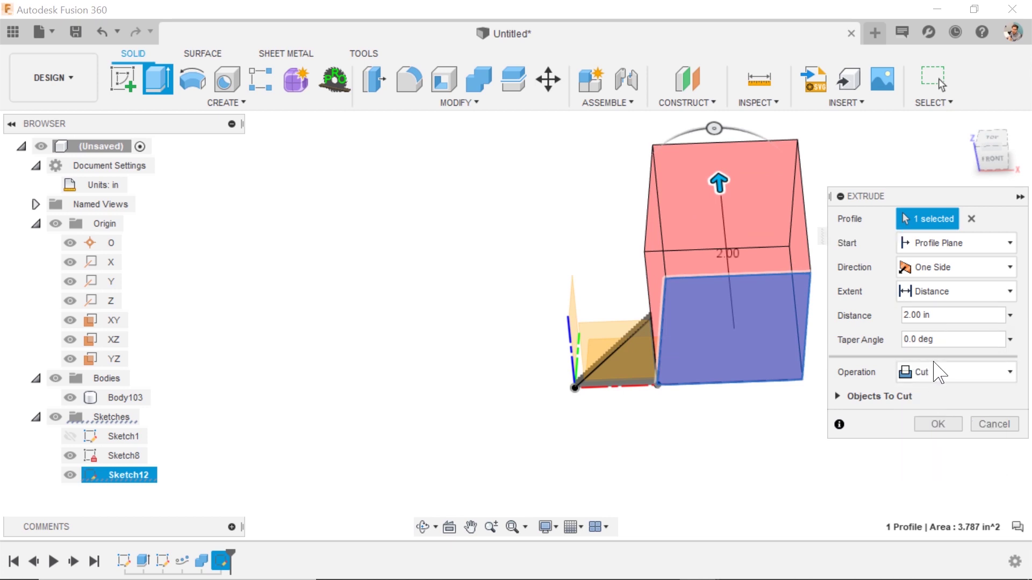
click(941, 292)
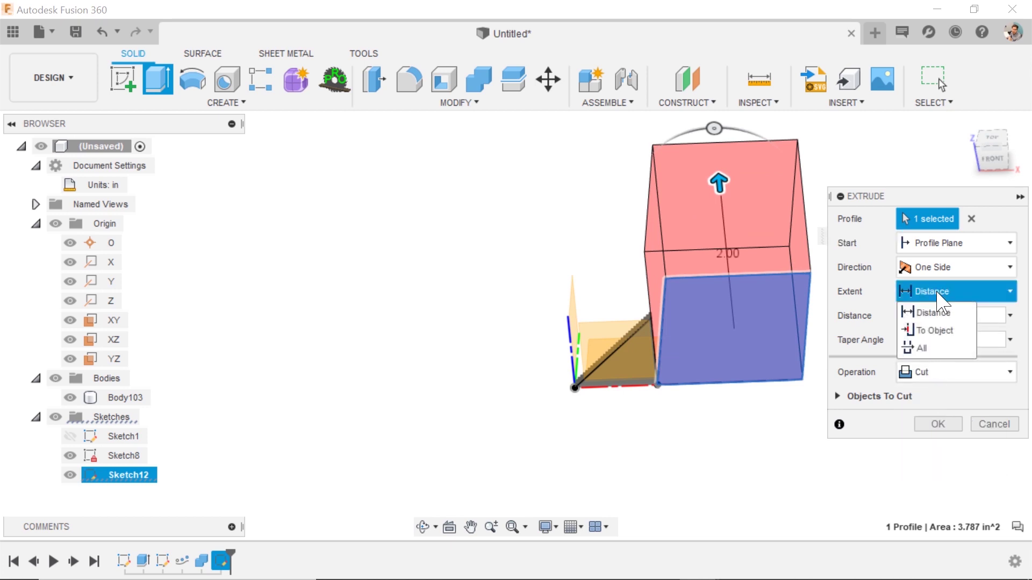
click(937, 343)
click(938, 424)
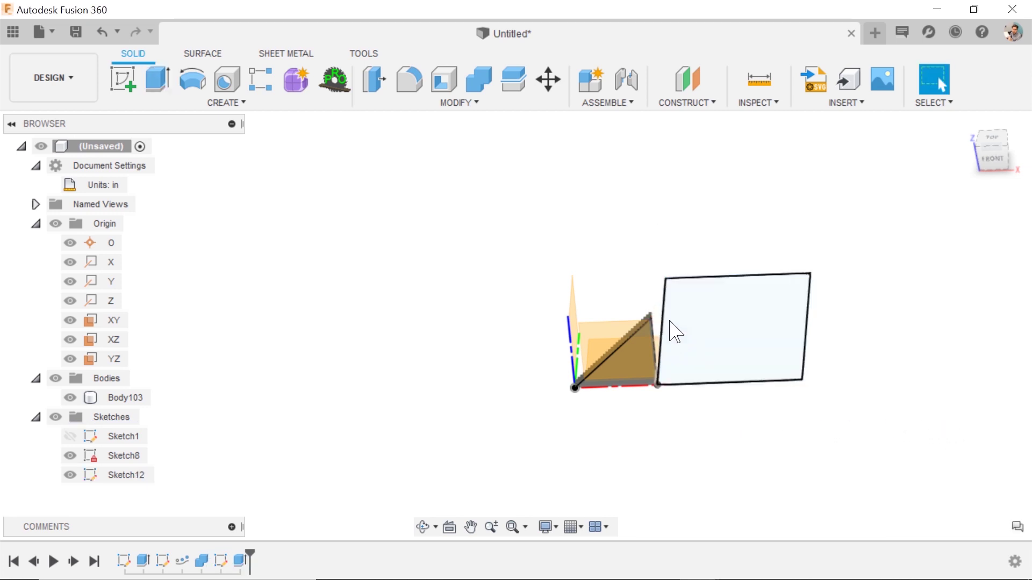
- Orbit around the trimmed staircase, then begin Sketch13 on the XY plane in top view
scroll(656, 344, up, 3)
scroll(641, 344, up, 3)
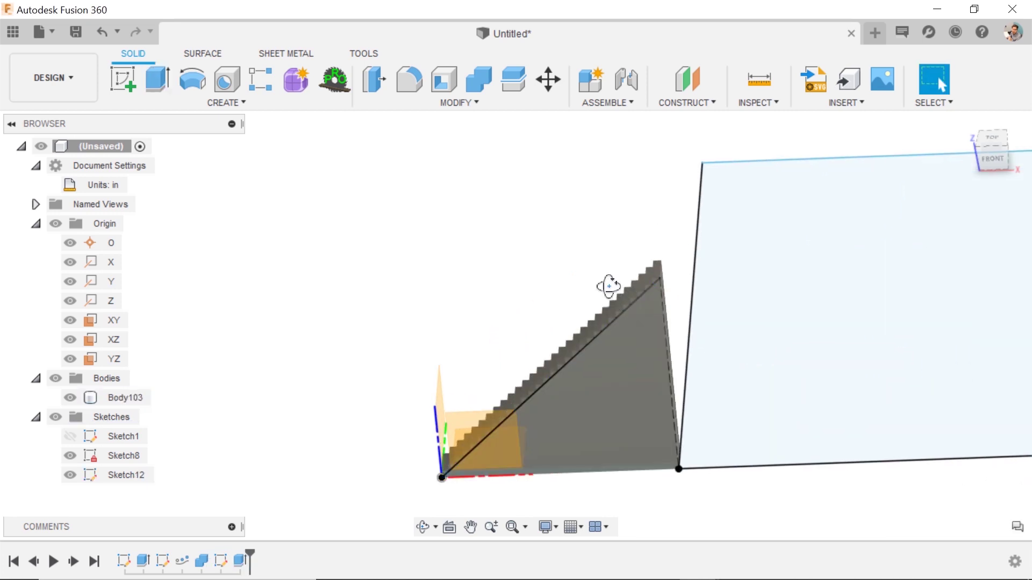
shift+middle_drag(608, 287, 442, 339)
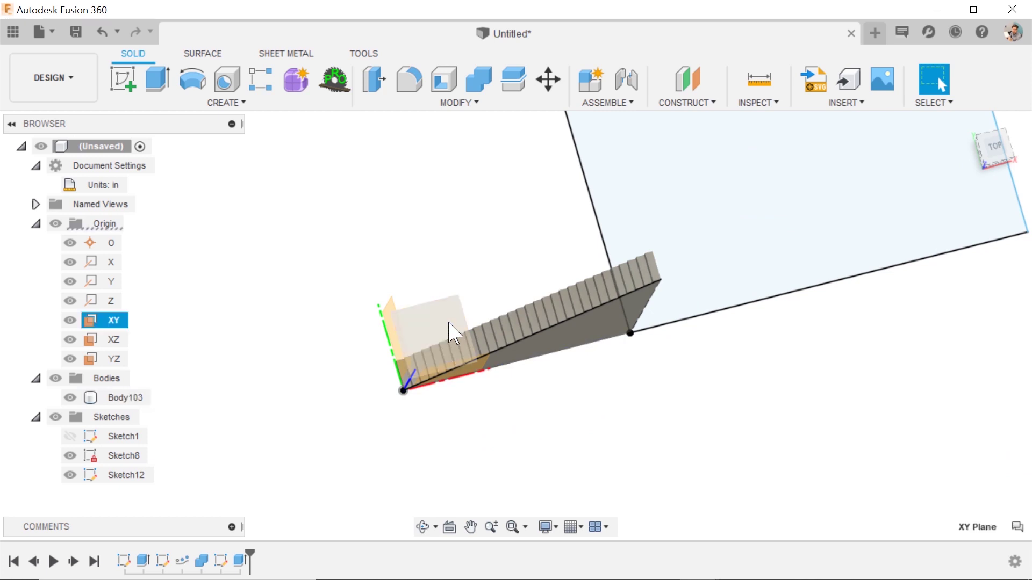
click(122, 79)
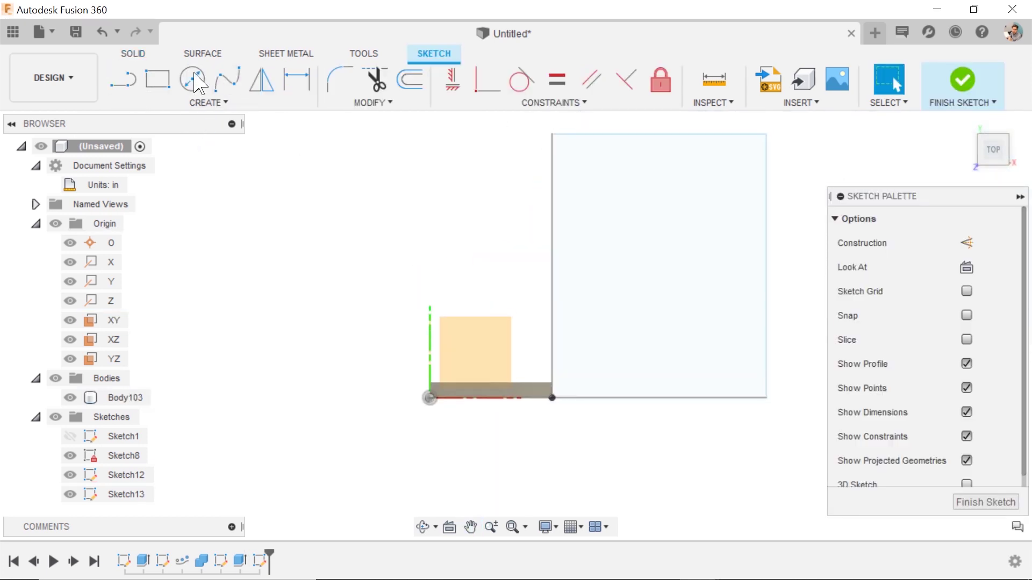
- Draw a 2-point rectangle starting at the origin corner
click(157, 80)
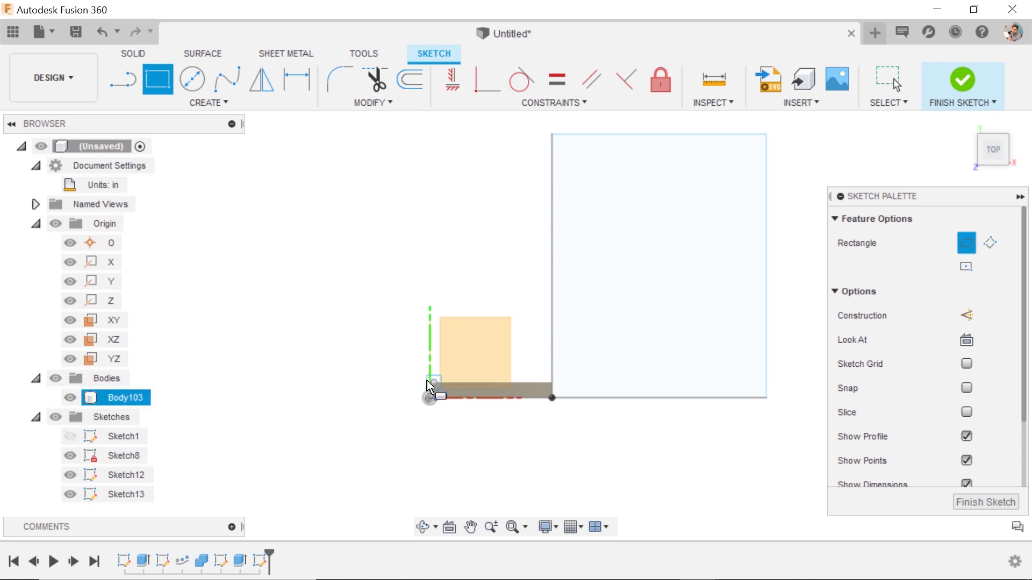
click(427, 380)
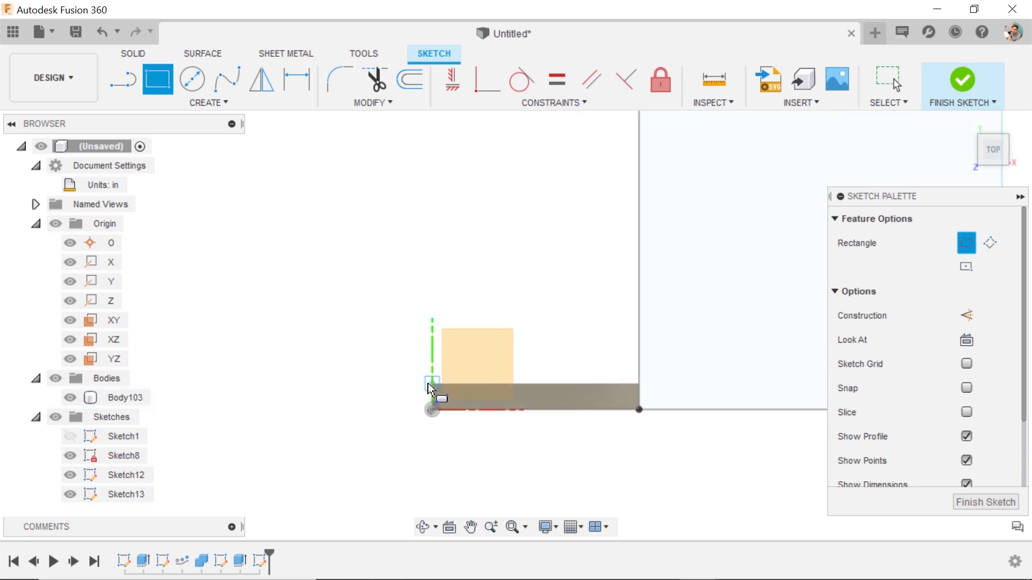
click(428, 382)
click(669, 134)
key(Escape)
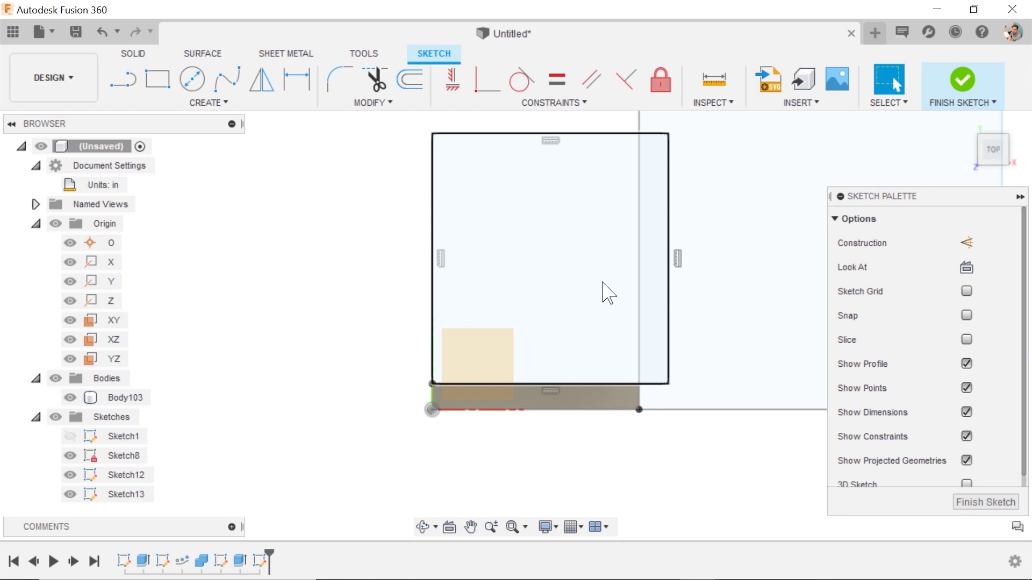
scroll(591, 231, up, 3)
scroll(570, 220, down, 5)
- Dimension the rectangle to 1 in wide and 1 in tall
key(d)
click(532, 166)
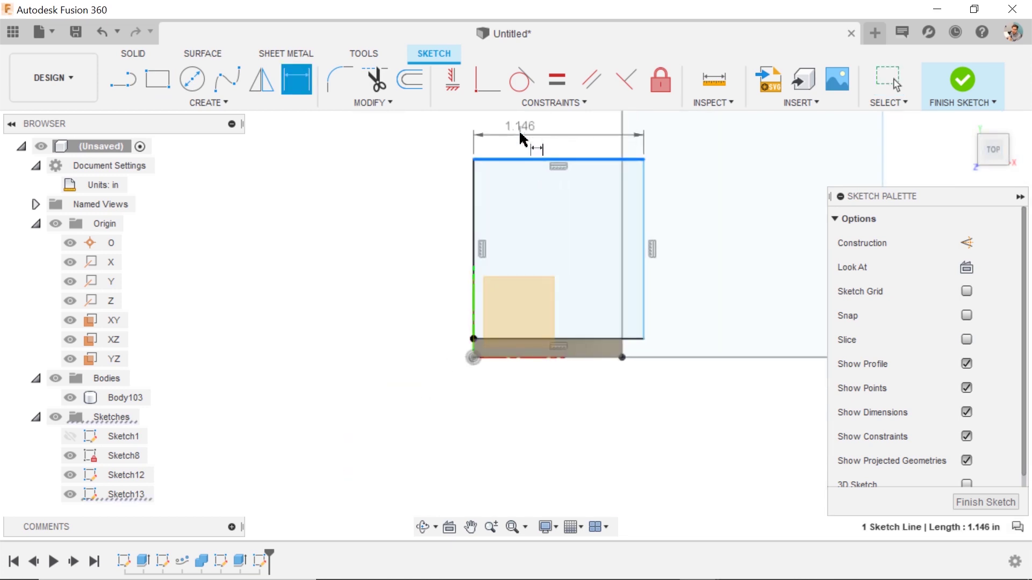
click(521, 135)
text(1)
key(Return)
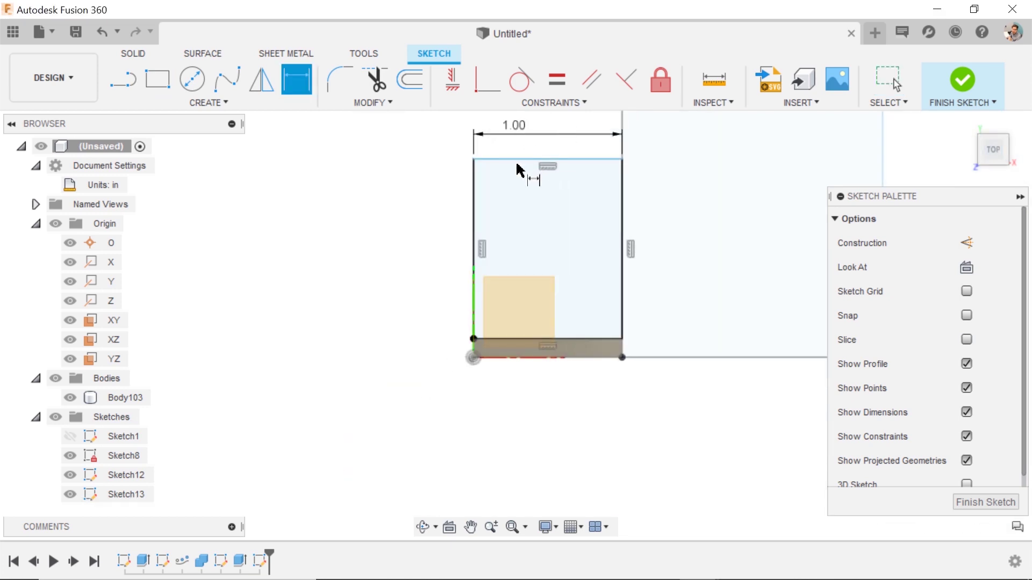
click(538, 160)
click(598, 357)
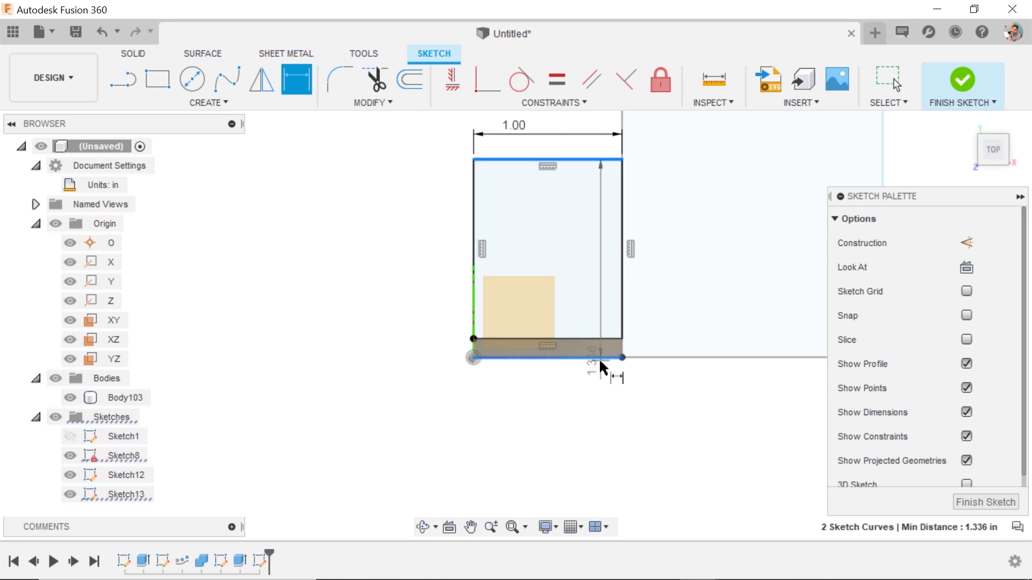
click(426, 289)
text(1)
key(Return)
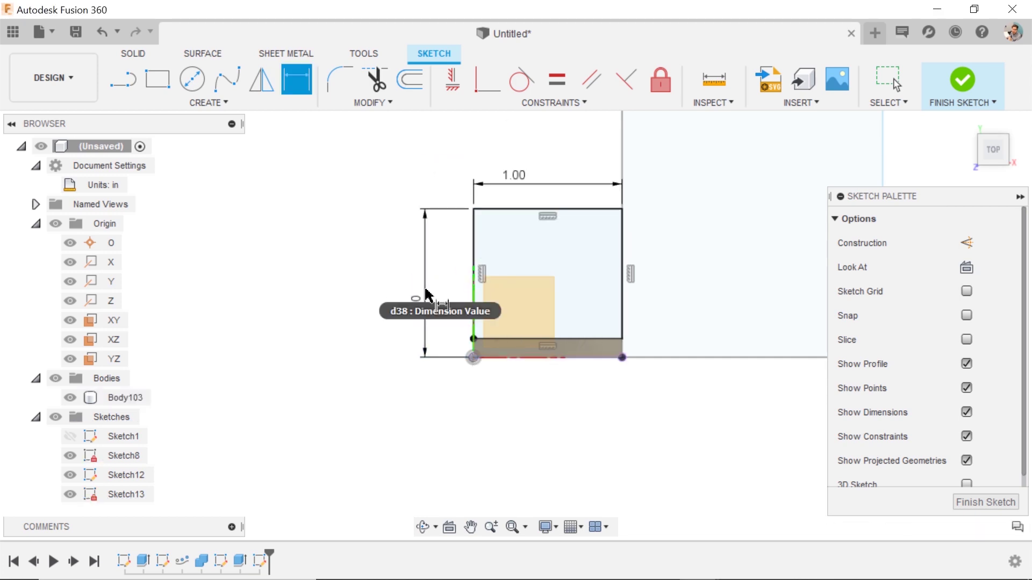
- Extrude the Sketch13 square profile 1 in upward as a New Body, creating Body104
key(e)
click(559, 261)
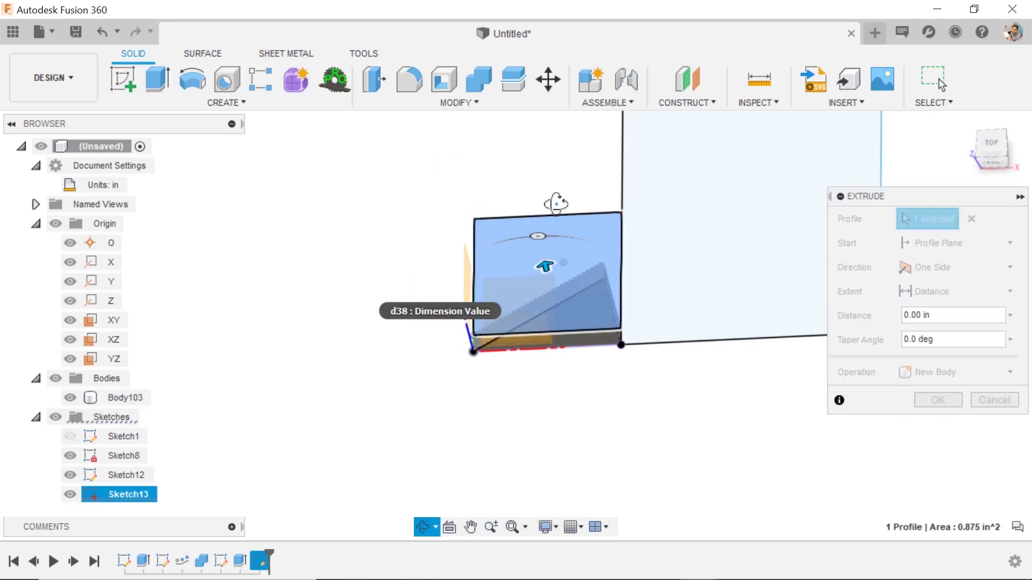
drag(548, 247, 534, 152)
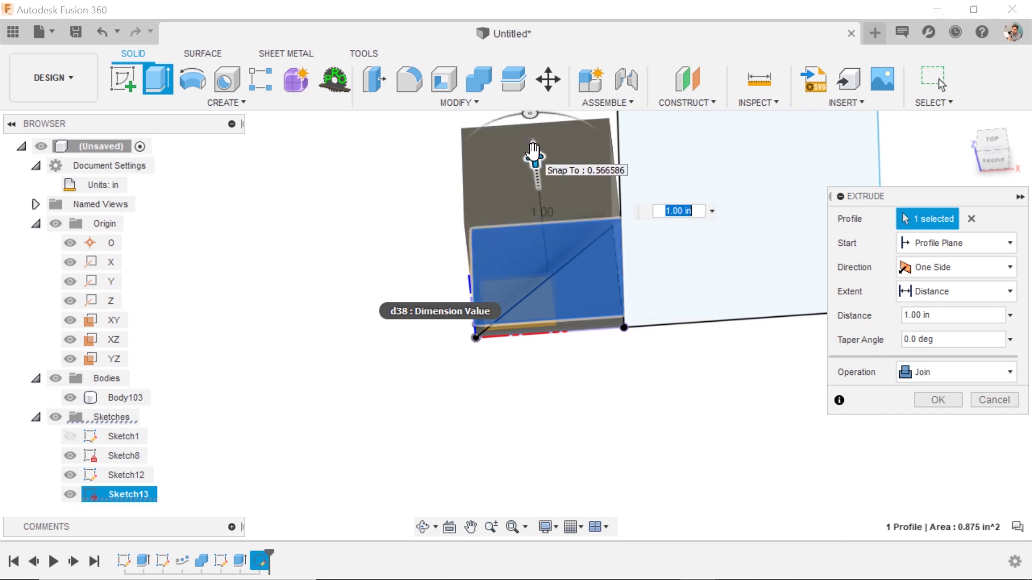
click(944, 380)
click(925, 445)
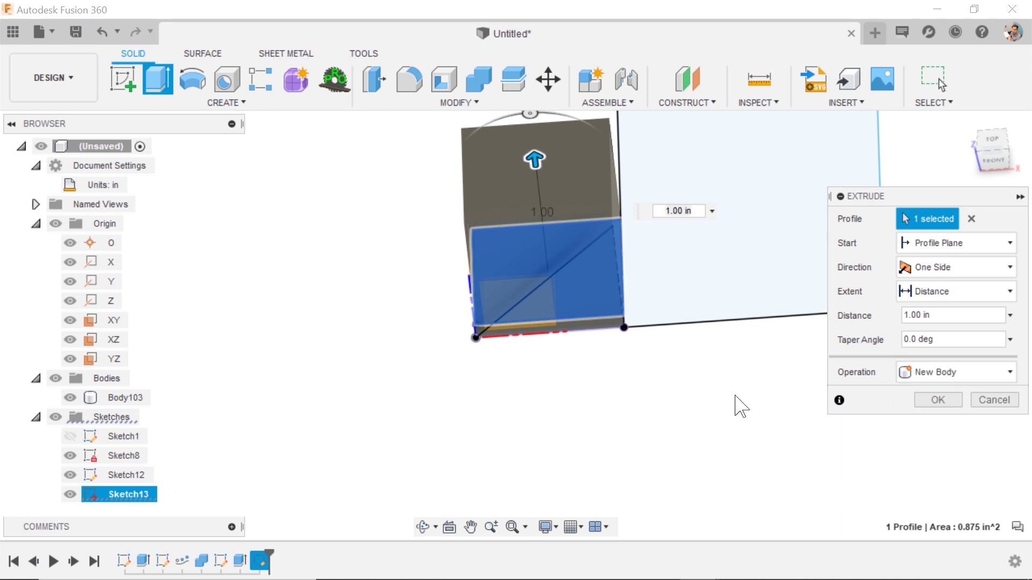
click(920, 400)
- Shell the cube with its top face removed and a 0.1 in inside thickness
text(s)
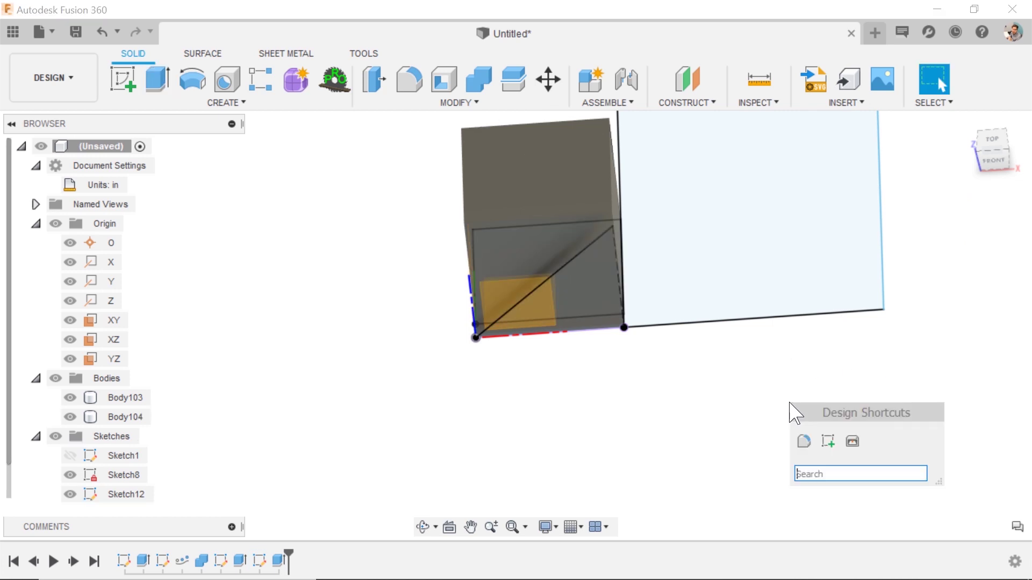
text(shell)
key(Return)
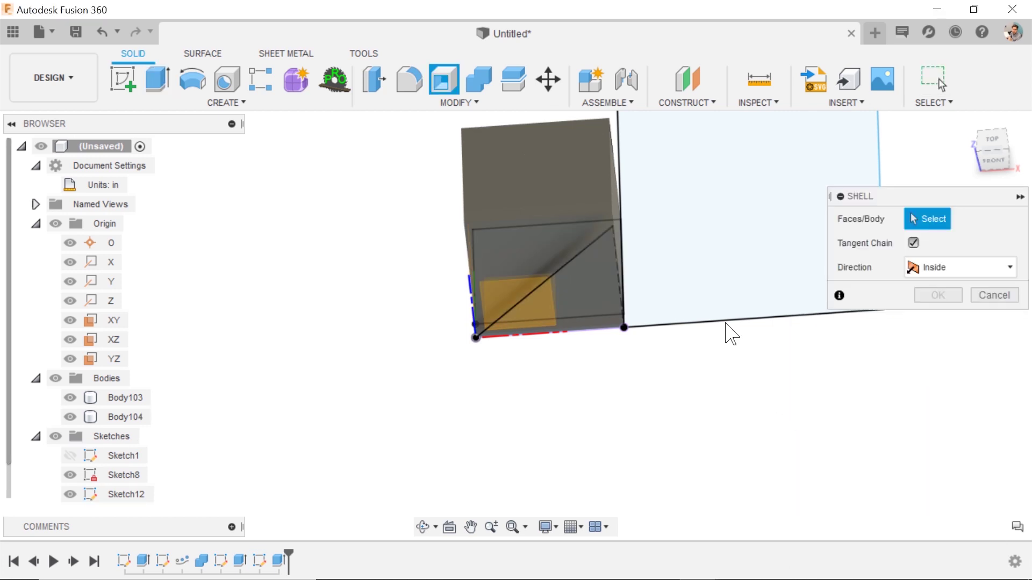
click(528, 152)
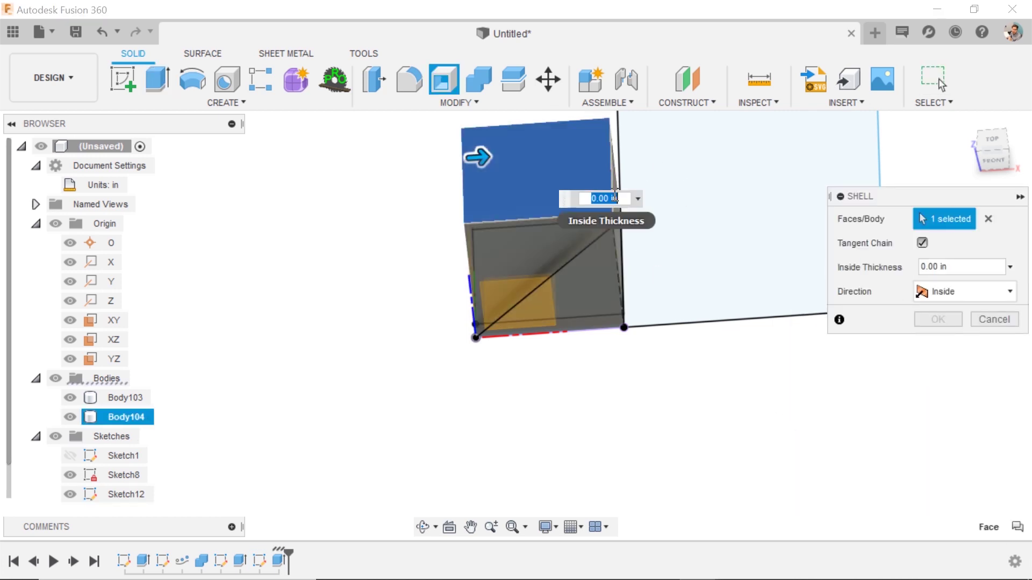
text(.1)
key(Return)
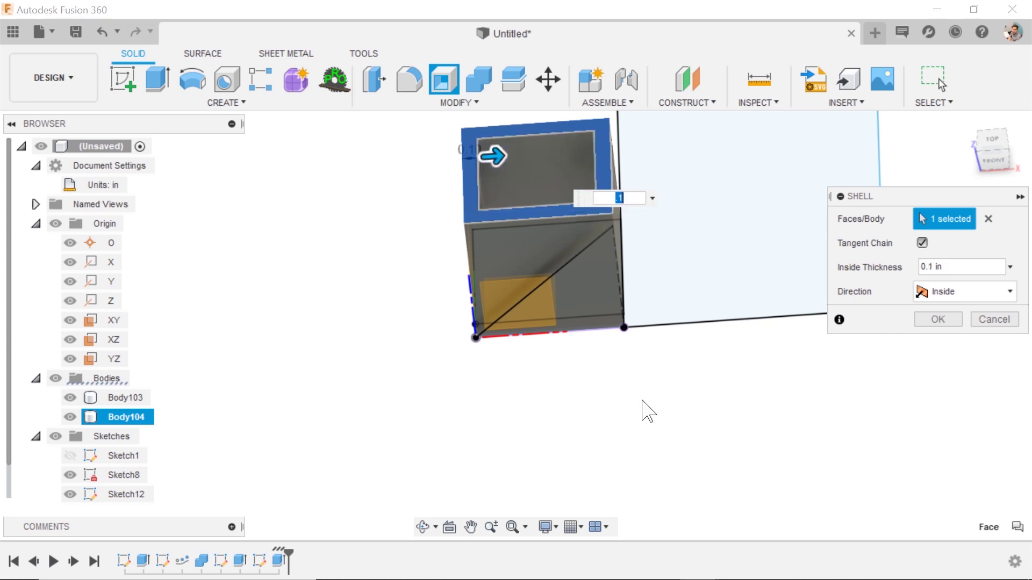
click(938, 322)
- Combine Body103 as target with Body104 as tool using the Join operation
middle_drag(594, 231, 525, 260)
scroll(529, 307, up, 2)
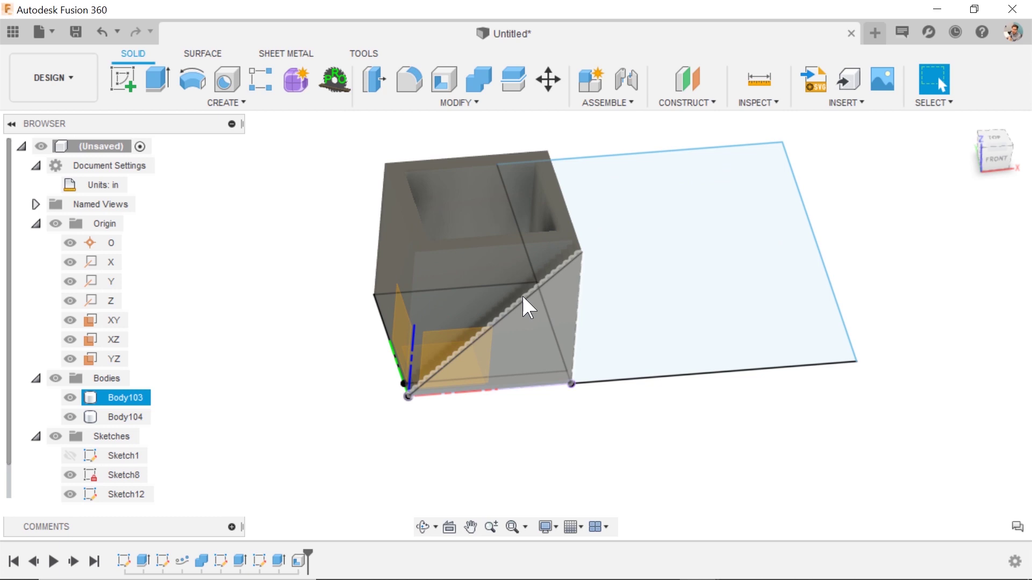
scroll(528, 307, up, 2)
shift+middle_drag(609, 295, 546, 270)
scroll(494, 227, up, 5)
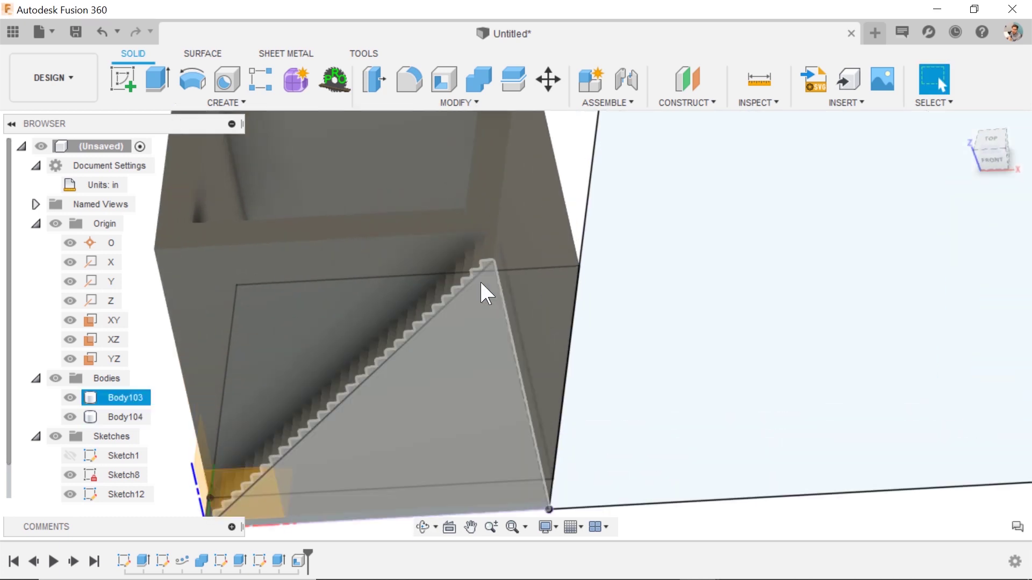
scroll(502, 185, down, 2)
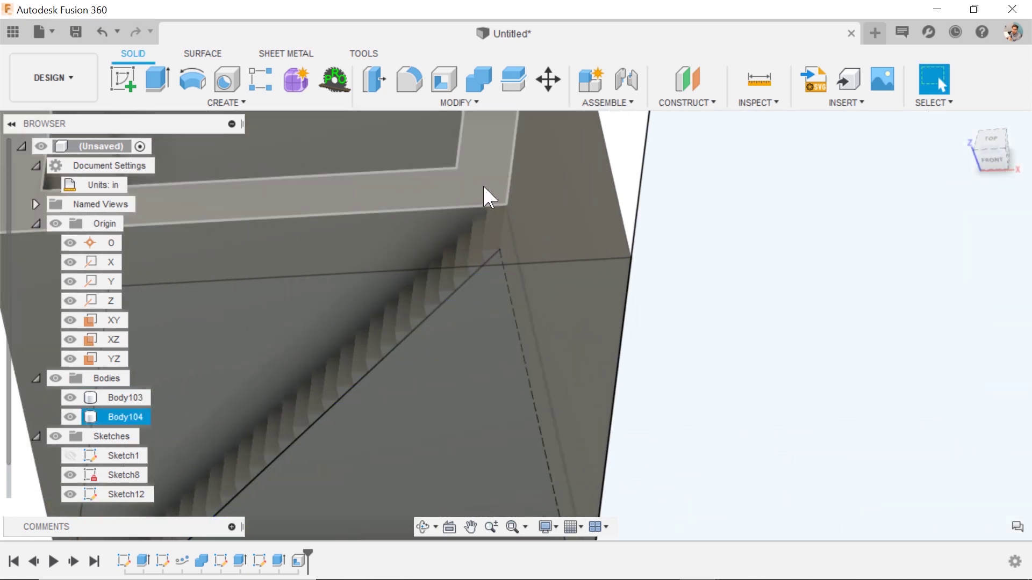
scroll(533, 267, down, 5)
scroll(533, 267, down, 3)
shift+middle_drag(488, 329, 511, 435)
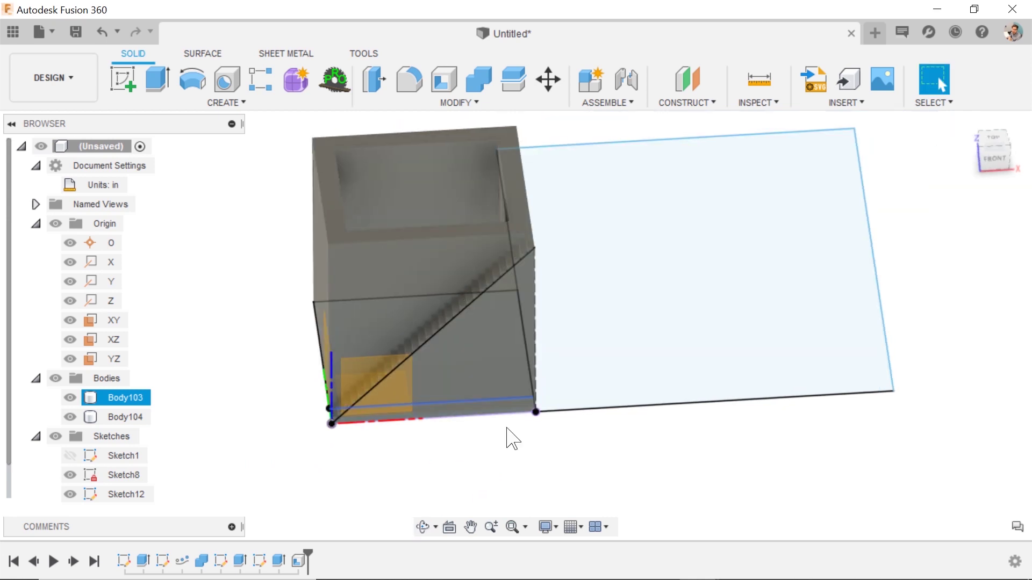
text(scomb)
key(Return)
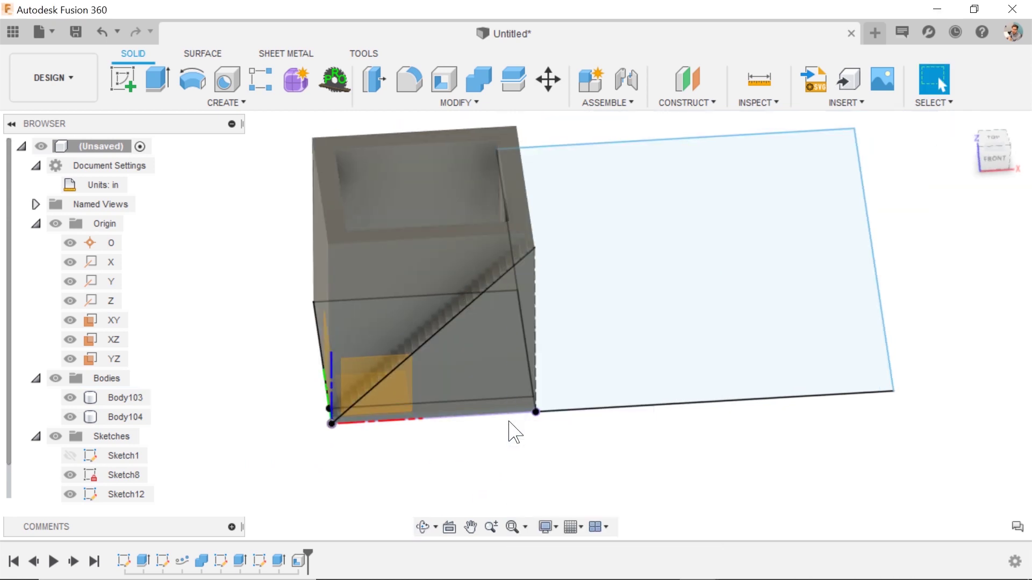
click(469, 350)
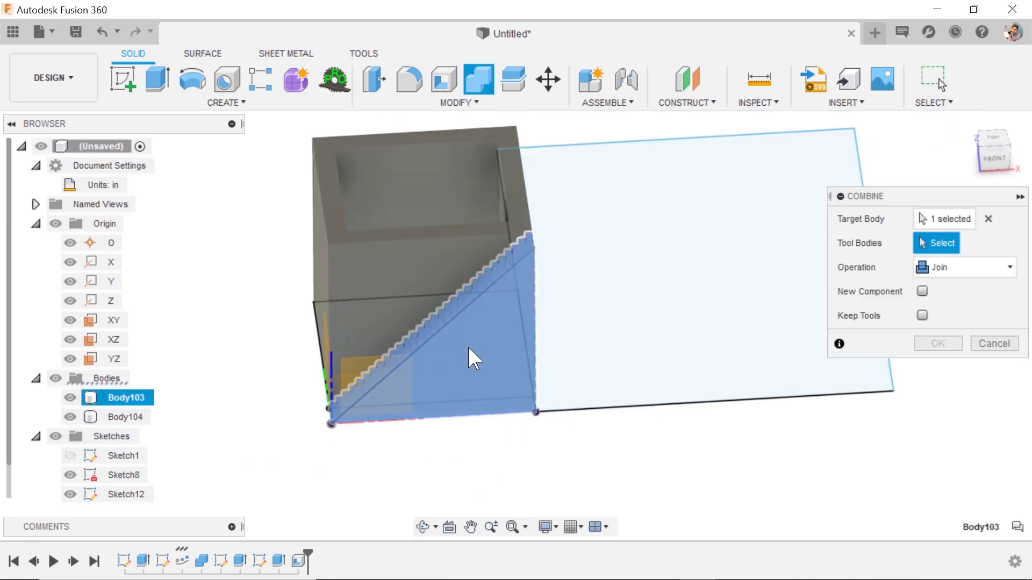
click(391, 280)
click(939, 344)
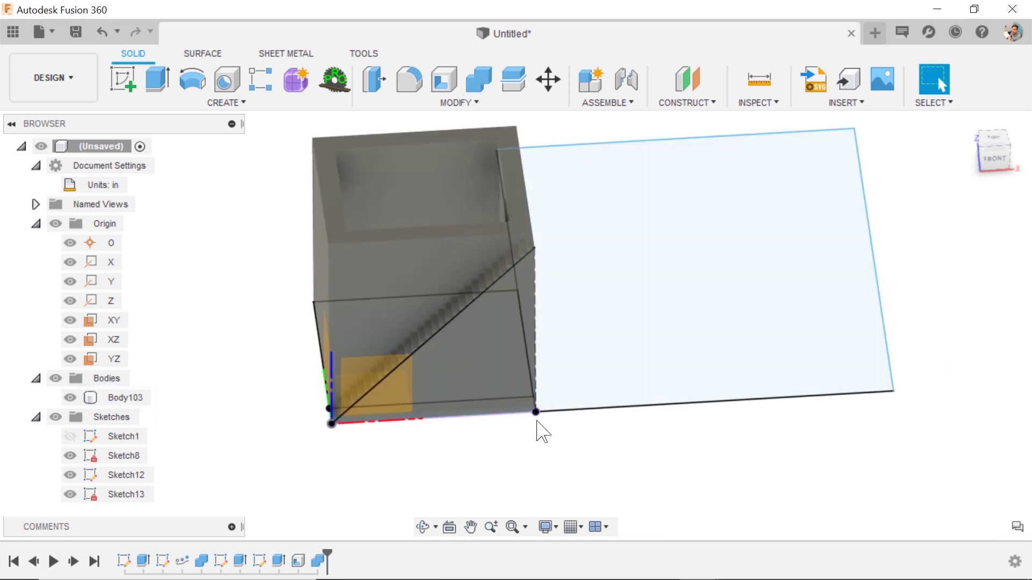
- Hide all sketches and orbit the planter to face the front
click(55, 418)
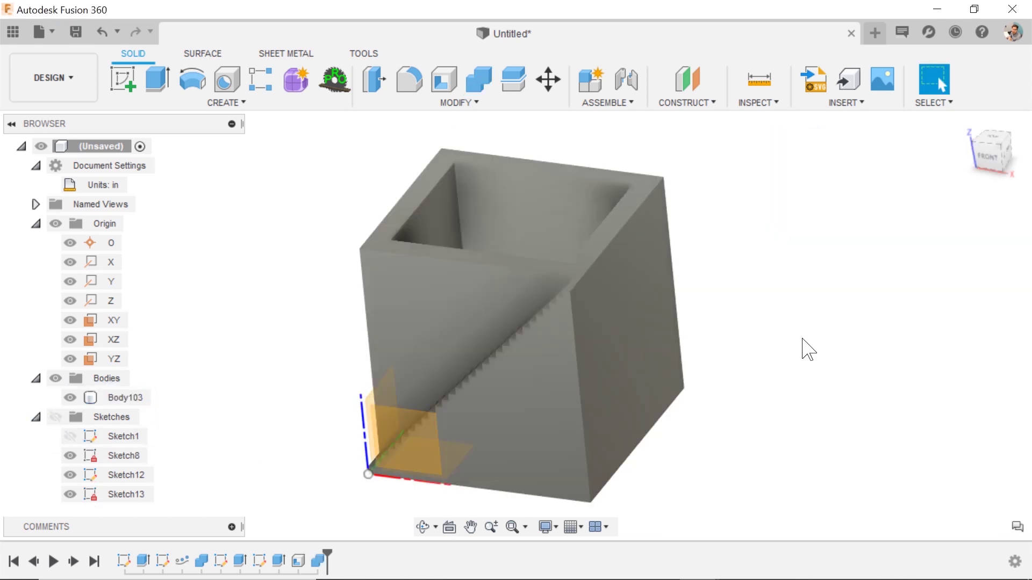
shift+middle_drag(725, 338, 698, 382)
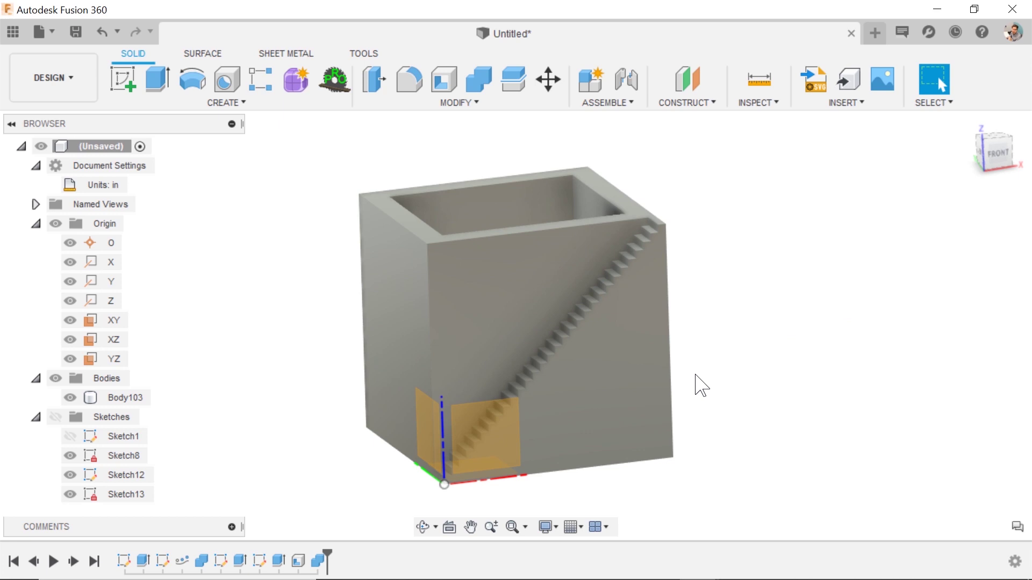